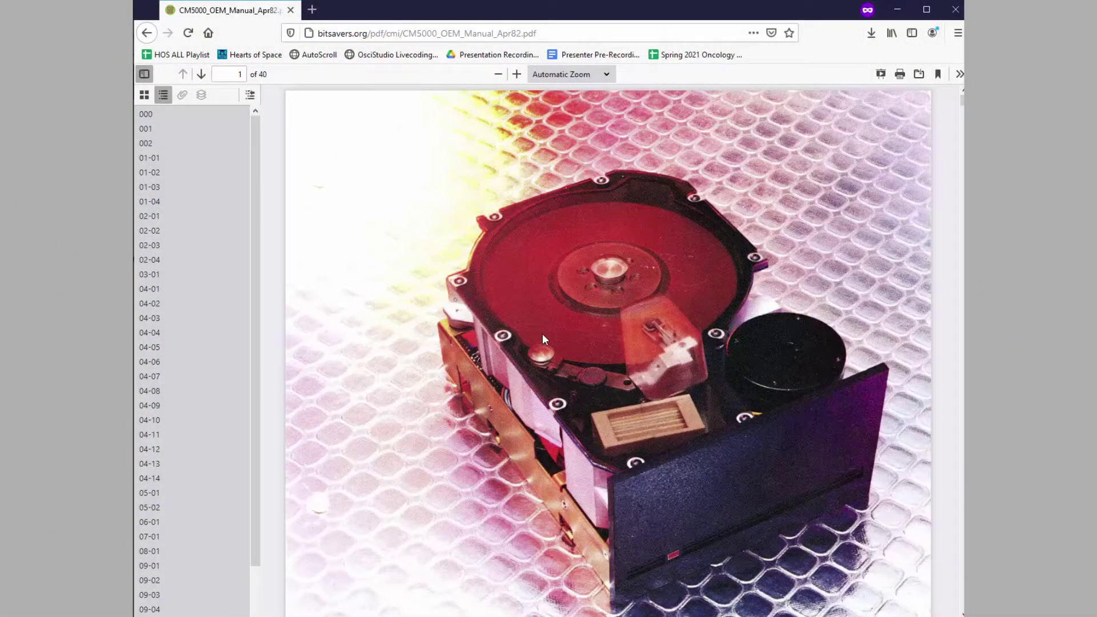
# Look through the CM5000 OEM manual from its web address and cover to the performance specifications
pyautogui.click(343, 35)
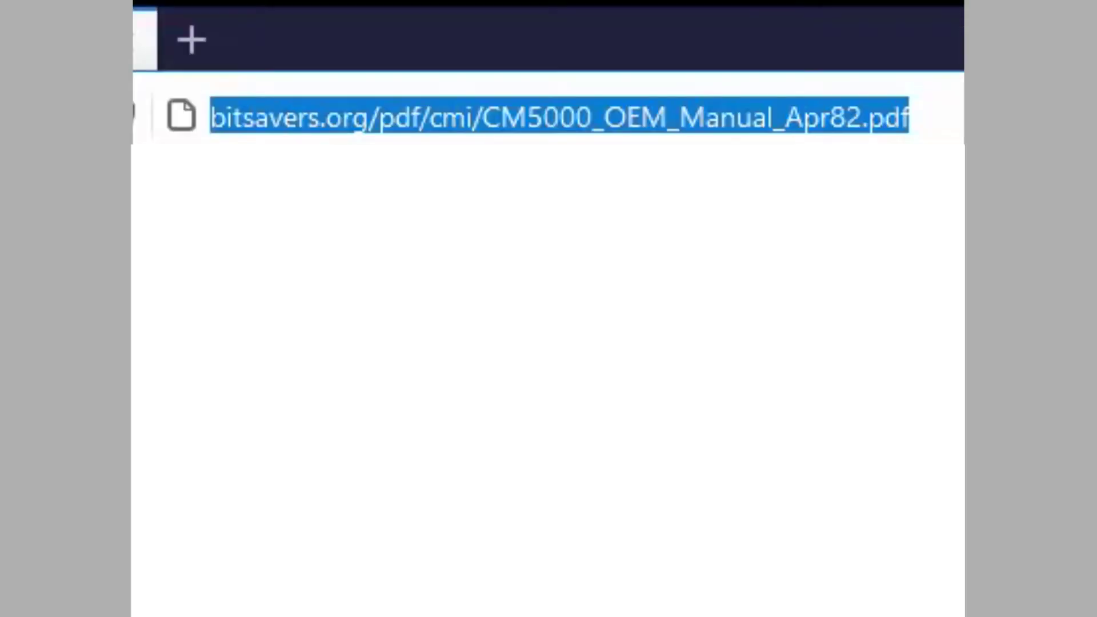
pyautogui.click(404, 338)
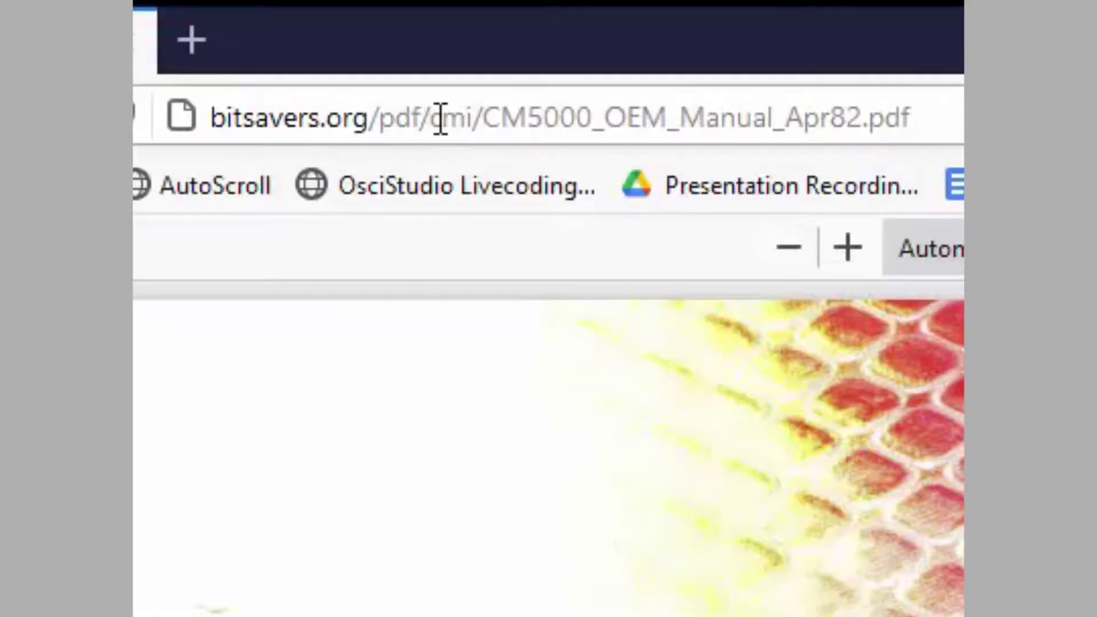
pyautogui.click(476, 116)
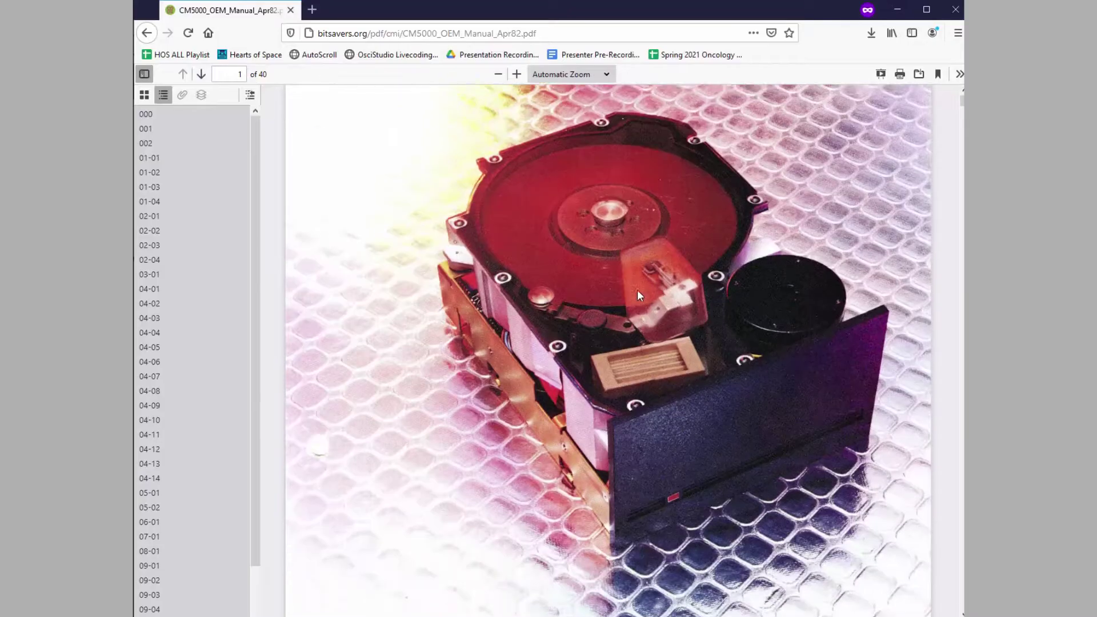
pyautogui.scroll(-3, 640, 290)
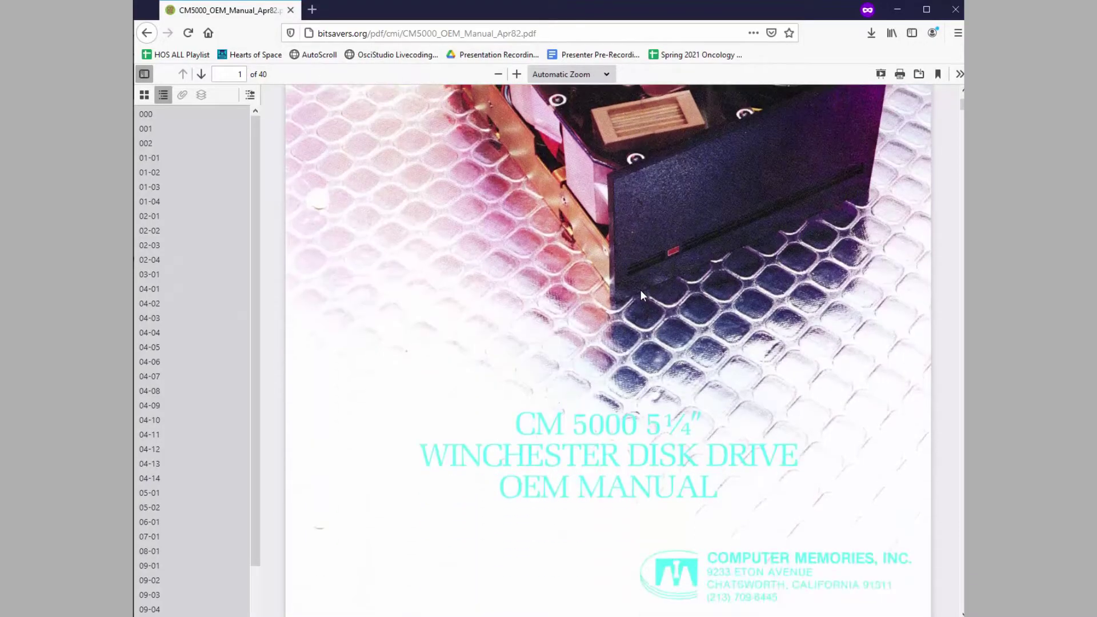
pyautogui.scroll(-1, 640, 296)
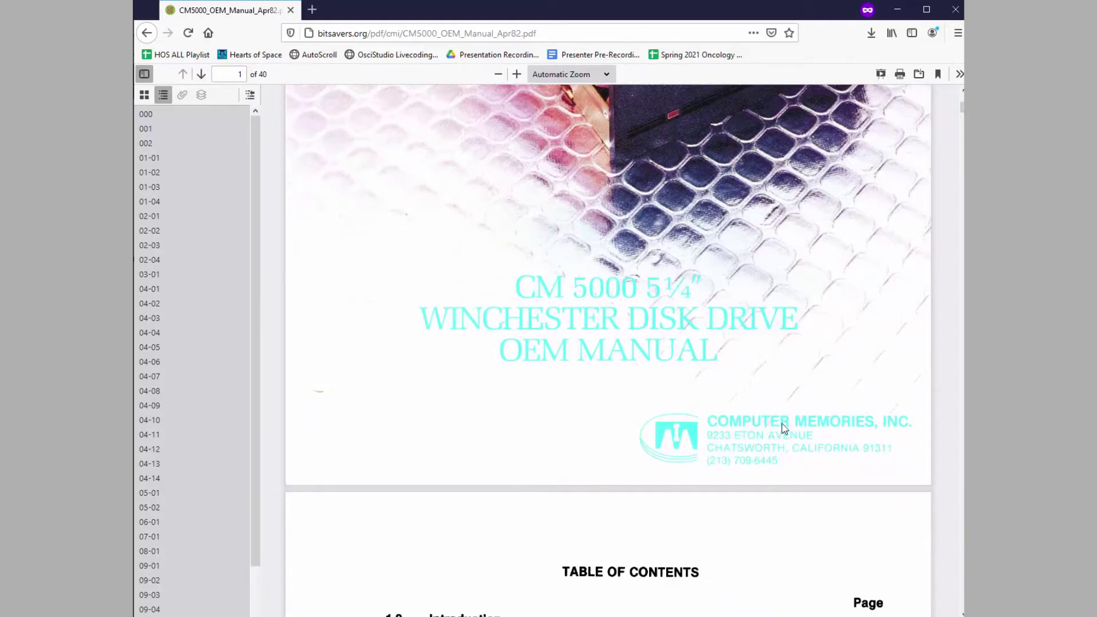
pyautogui.scroll(-12, 821, 378)
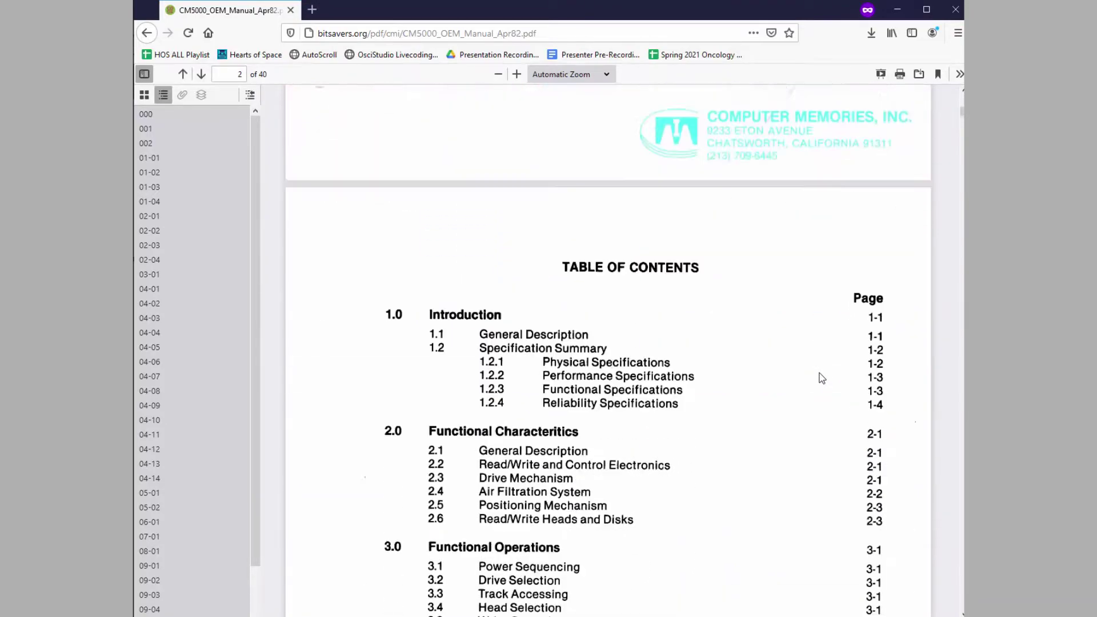
pyautogui.scroll(-20, 821, 378)
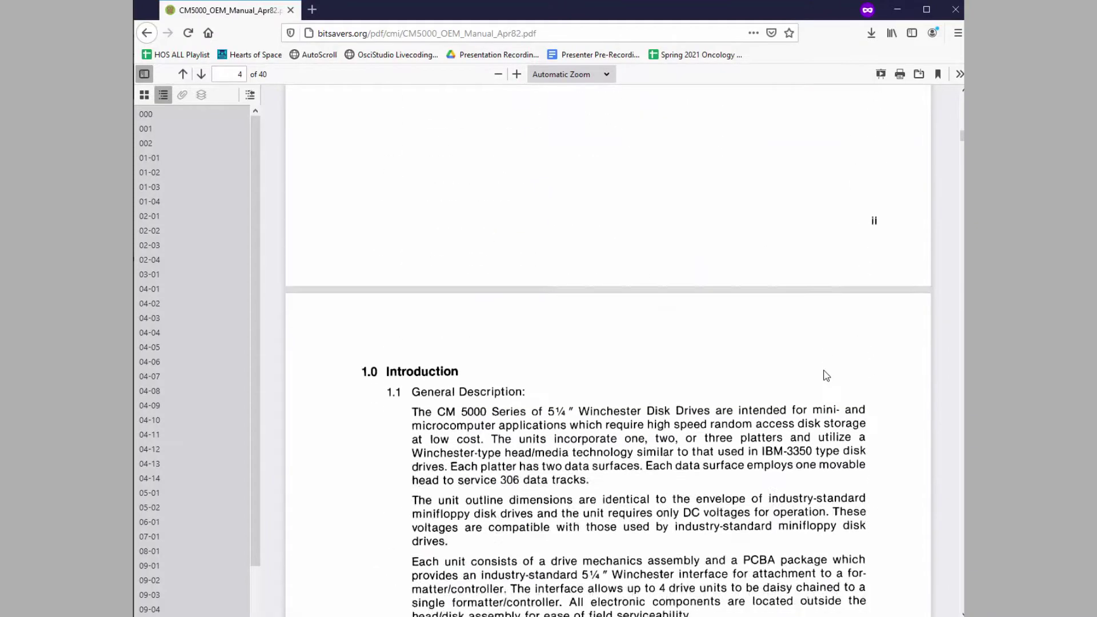
pyautogui.scroll(-12, 825, 376)
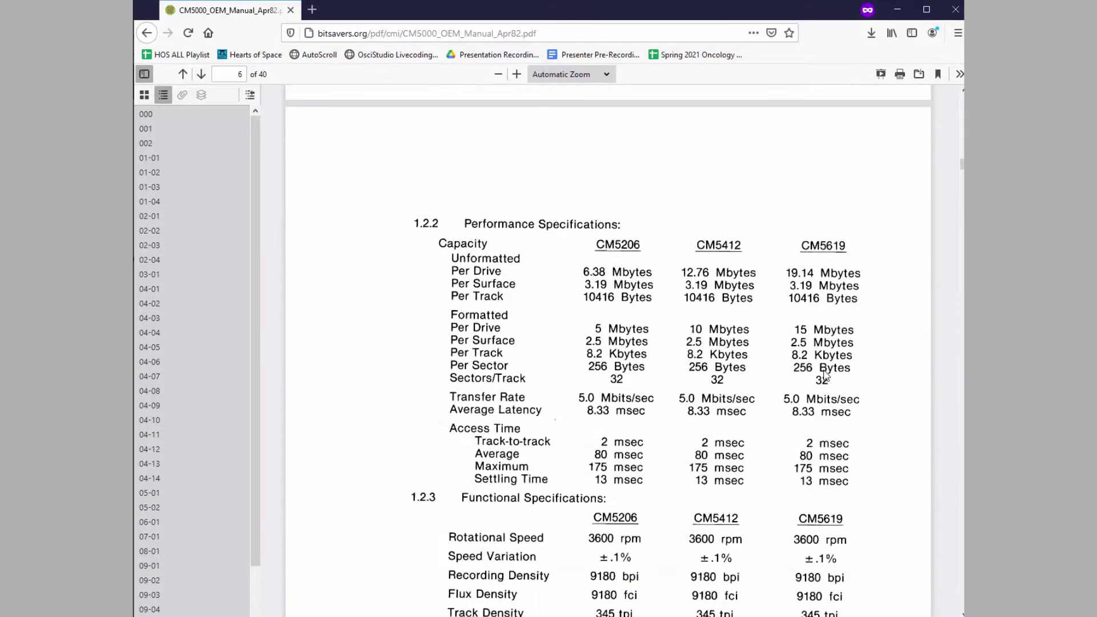
# Review the performance, functional and reliability specifications of the CM5000 series drives, and leave the manual
pyautogui.scroll(-1, 743, 337)
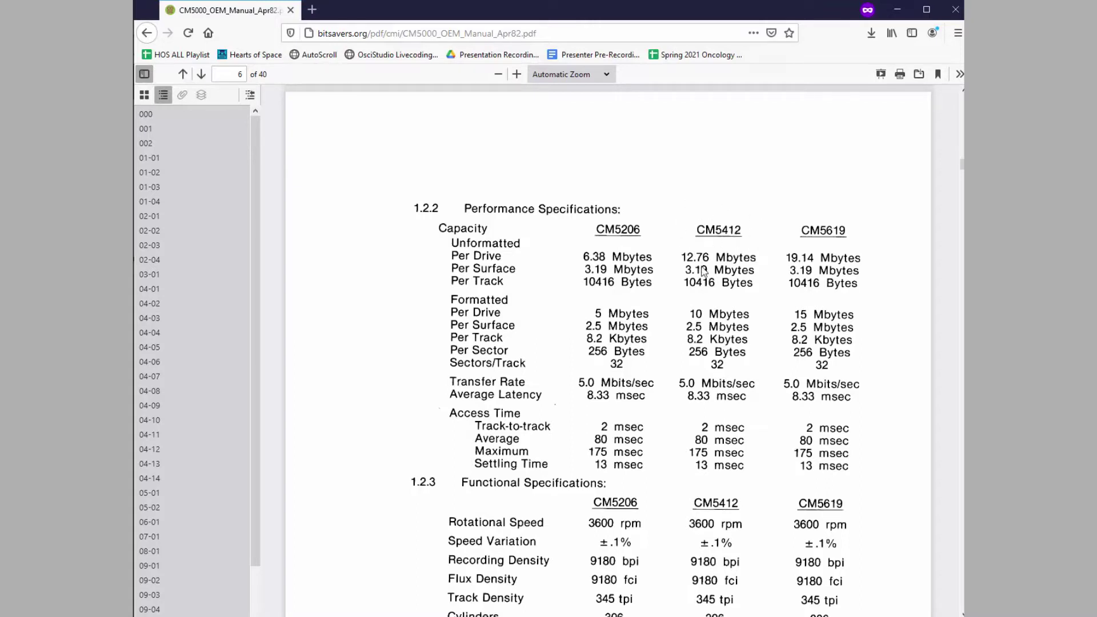
pyautogui.scroll(-3, 769, 252)
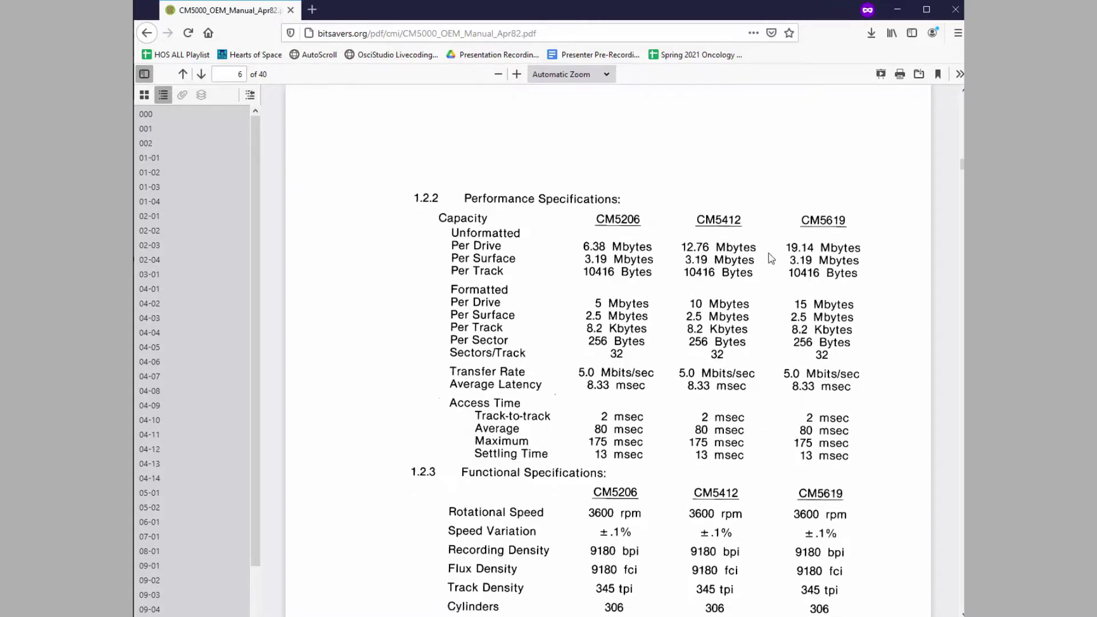
pyautogui.scroll(-6, 768, 253)
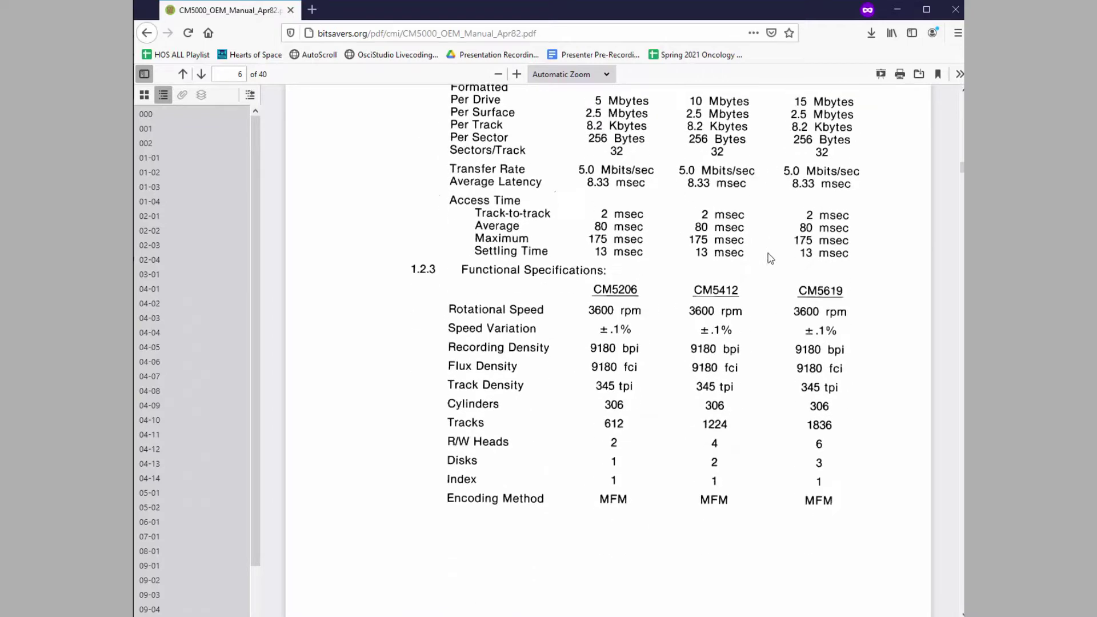
pyautogui.scroll(-15, 768, 253)
pyautogui.scroll(-3, 768, 253)
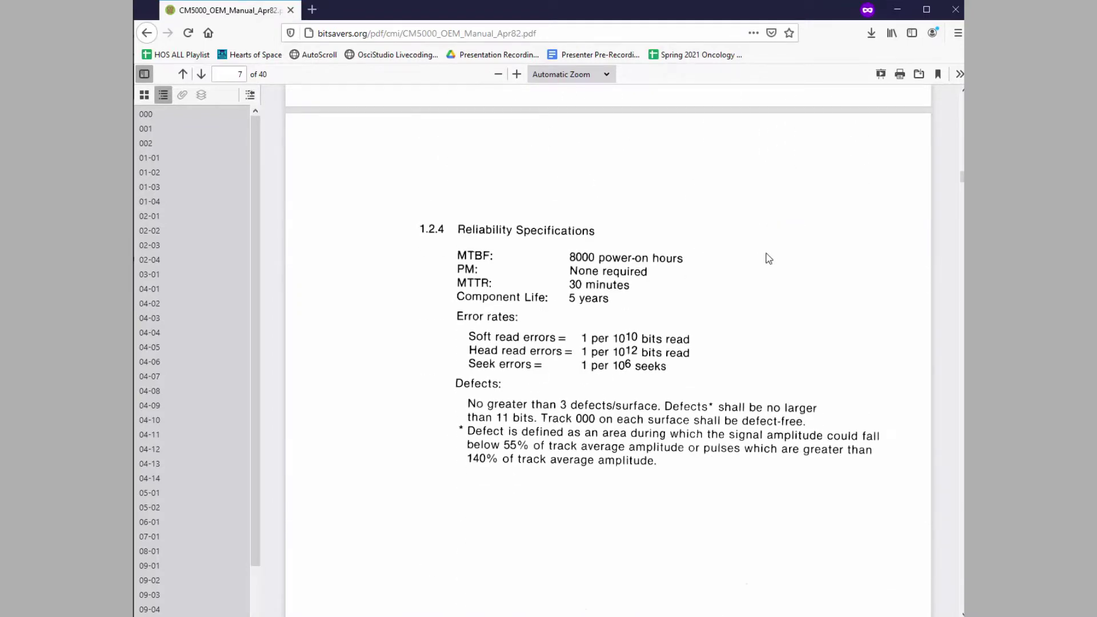
pyautogui.scroll(-9, 497, 268)
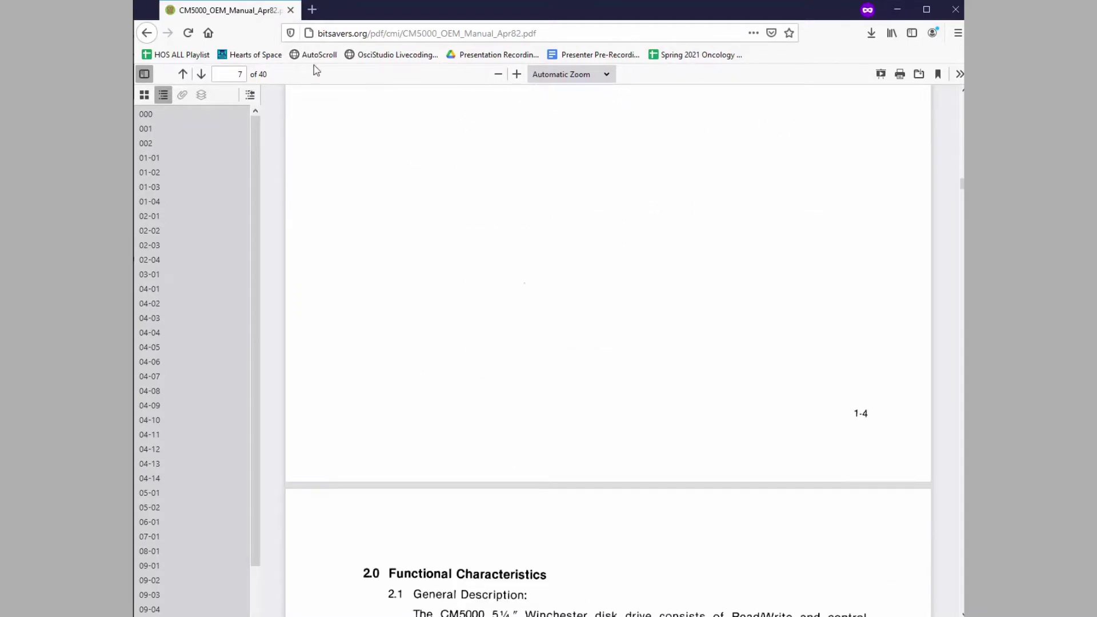
pyautogui.click(147, 33)
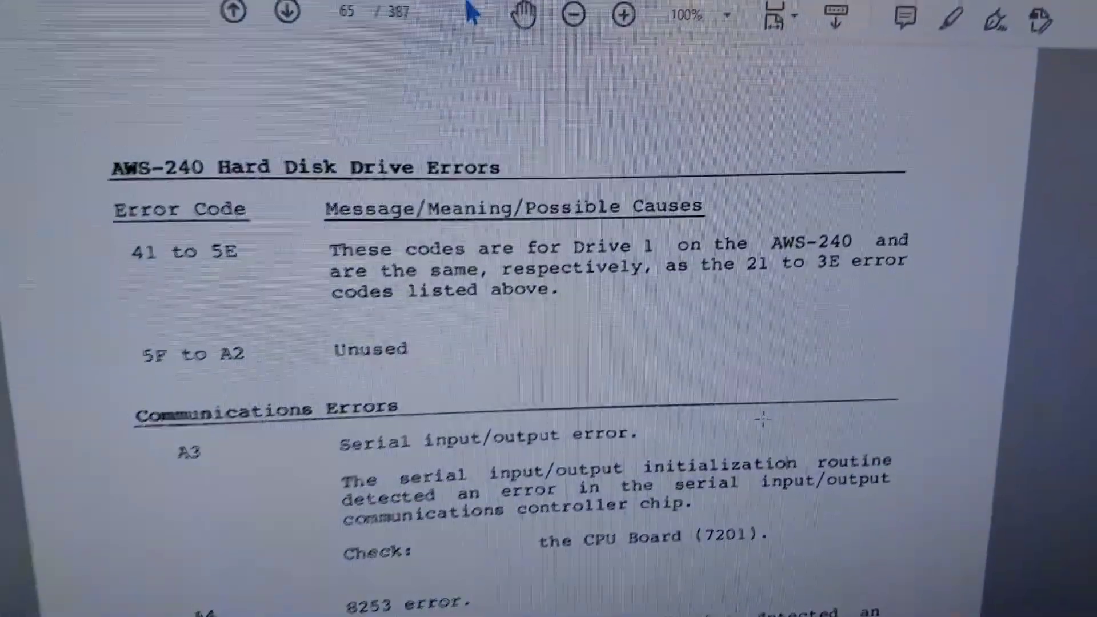
pyautogui.hotkey('alt', 'Left')
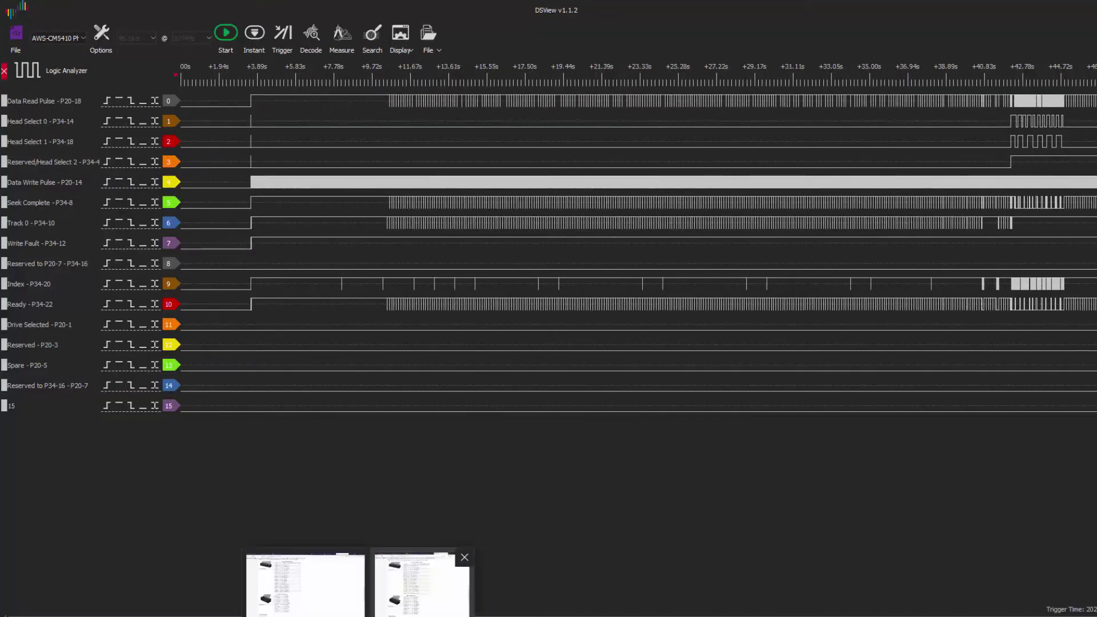
# Switch to the browser and view the ST506/ST412 Wikipedia article from its introduction down to the connector pinouts
pyautogui.click(417, 582)
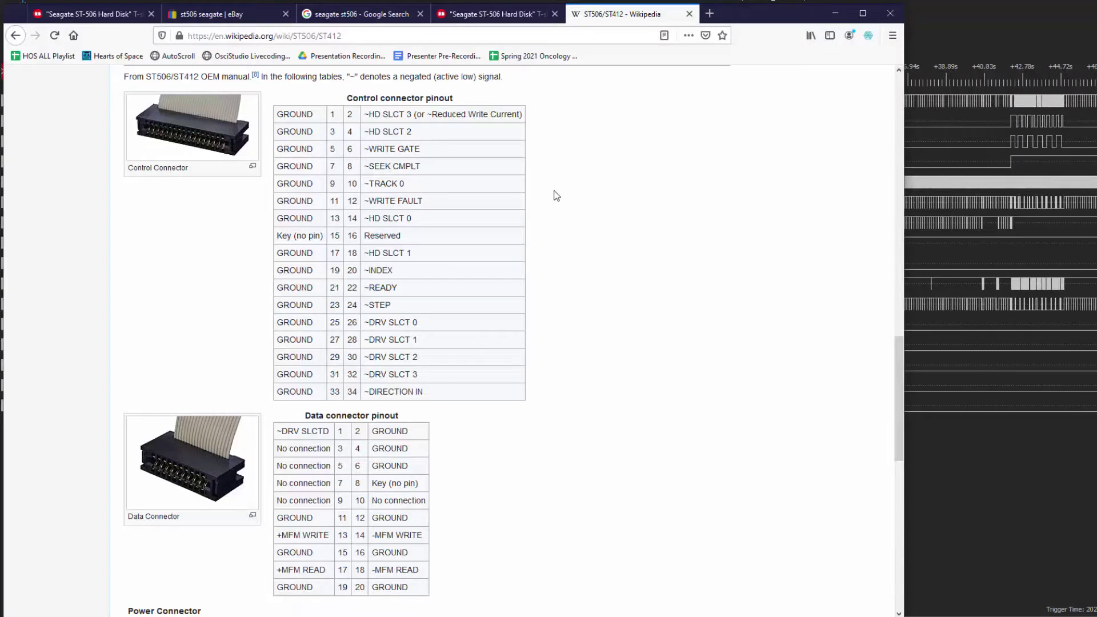
pyautogui.press('Home')
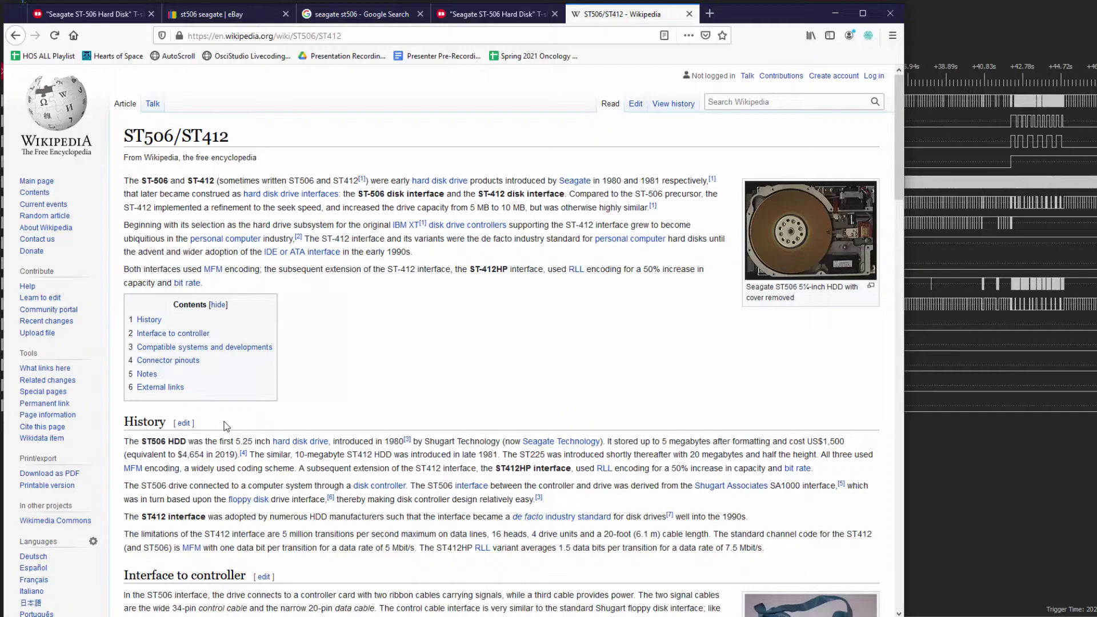
pyautogui.scroll(-6, 517, 346)
pyautogui.scroll(-15, 507, 337)
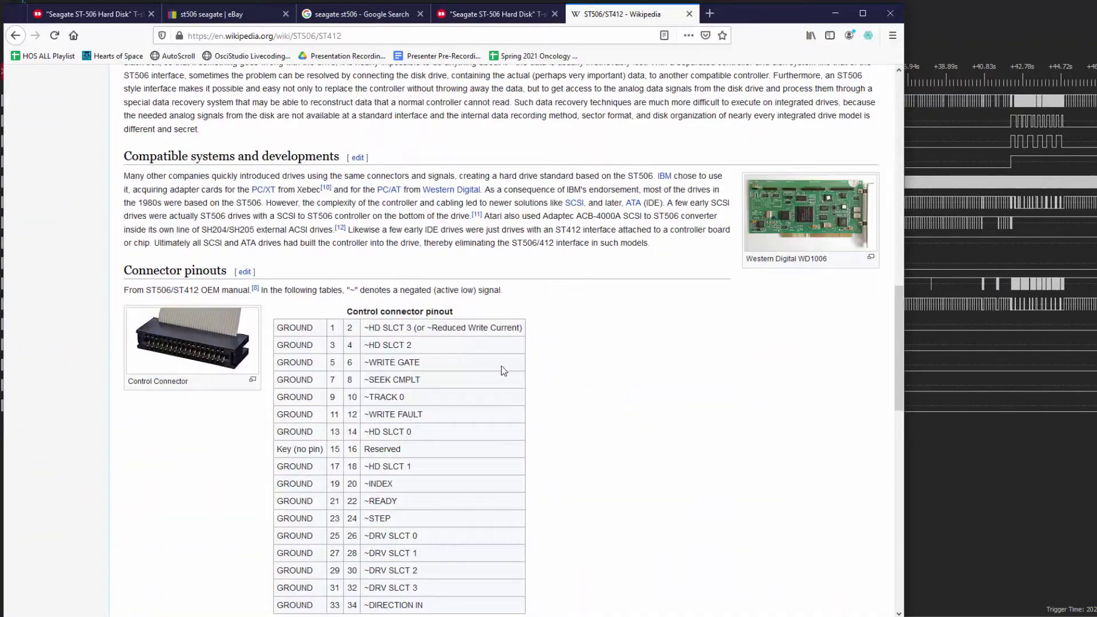
pyautogui.scroll(2, 611, 392)
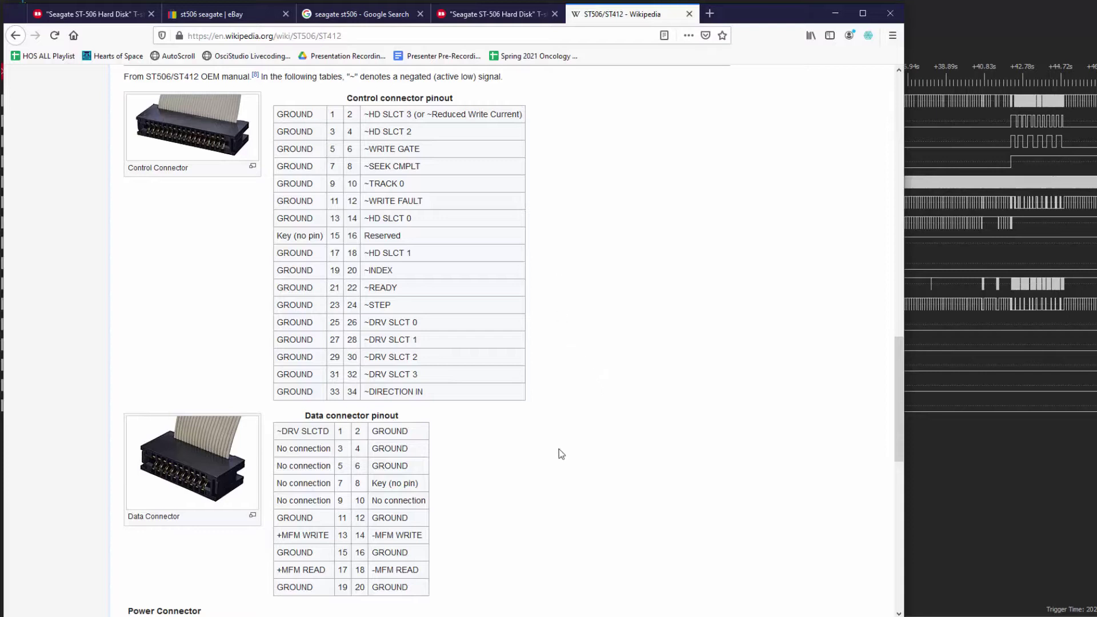
# Highlight the control connector pinout and the MFM READ row of the data connector pinout, and clear the selection
pyautogui.moveTo(279, 112); pyautogui.dragTo(455, 392)
pyautogui.click(456, 392)
pyautogui.moveTo(284, 571); pyautogui.dragTo(420, 570)
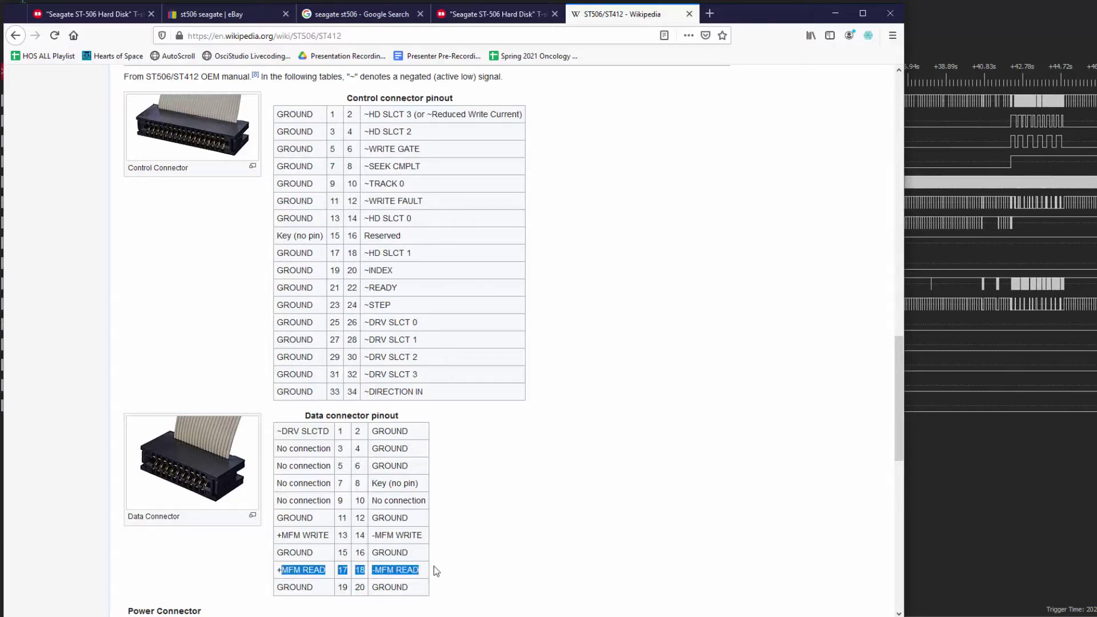
pyautogui.click(506, 273)
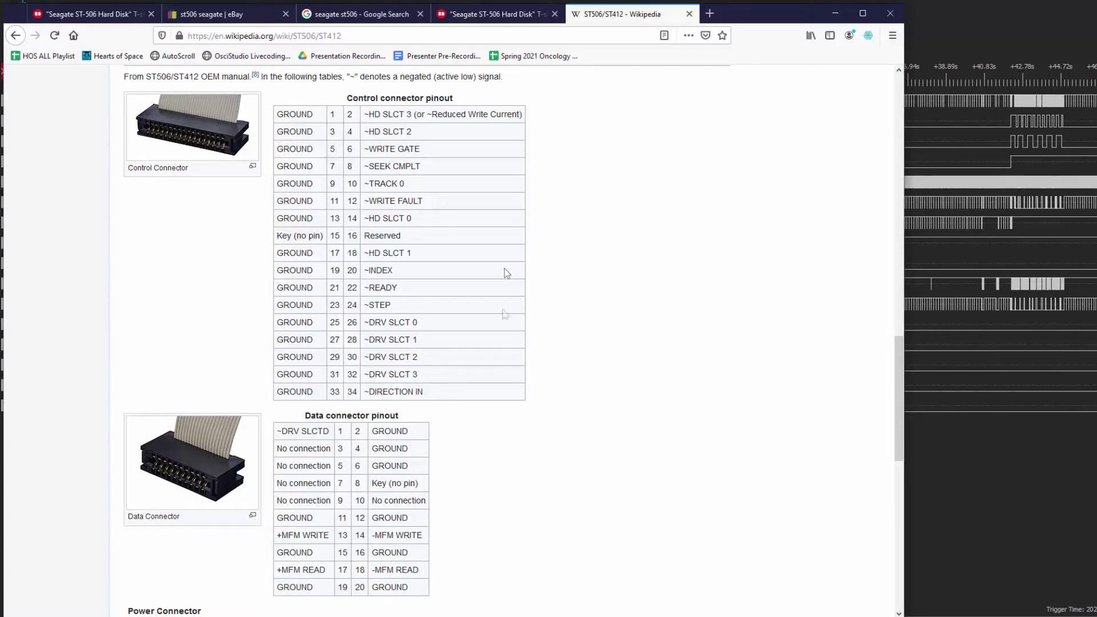
# Switch to DSView and examine the data read and head select signals where activity begins around +39.90 s
pyautogui.click(1037, 4)
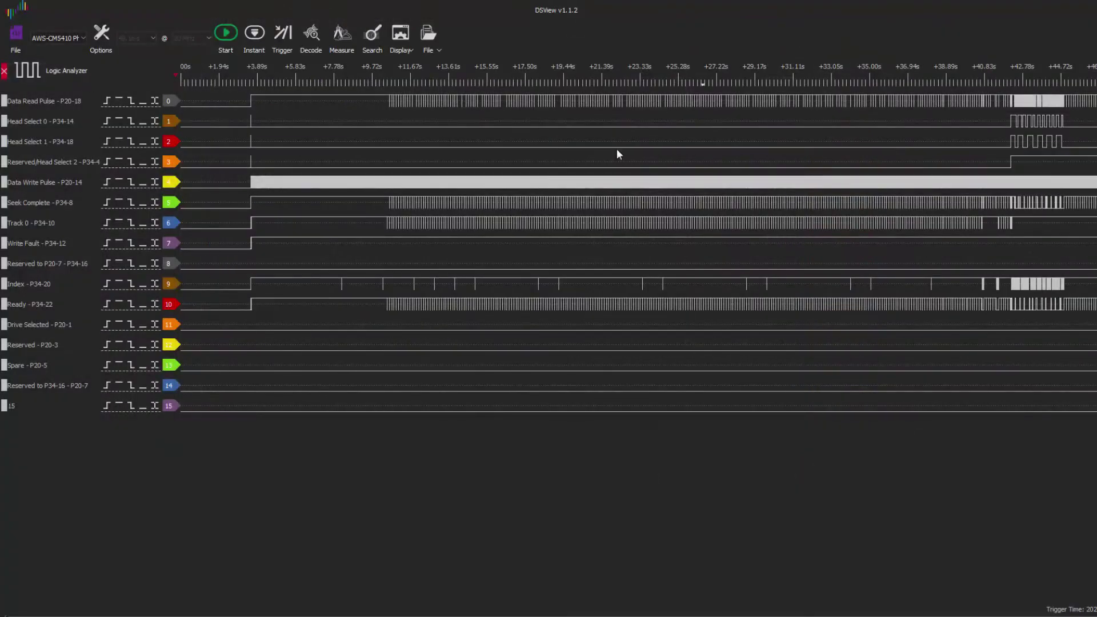
pyautogui.moveTo(641, 157)
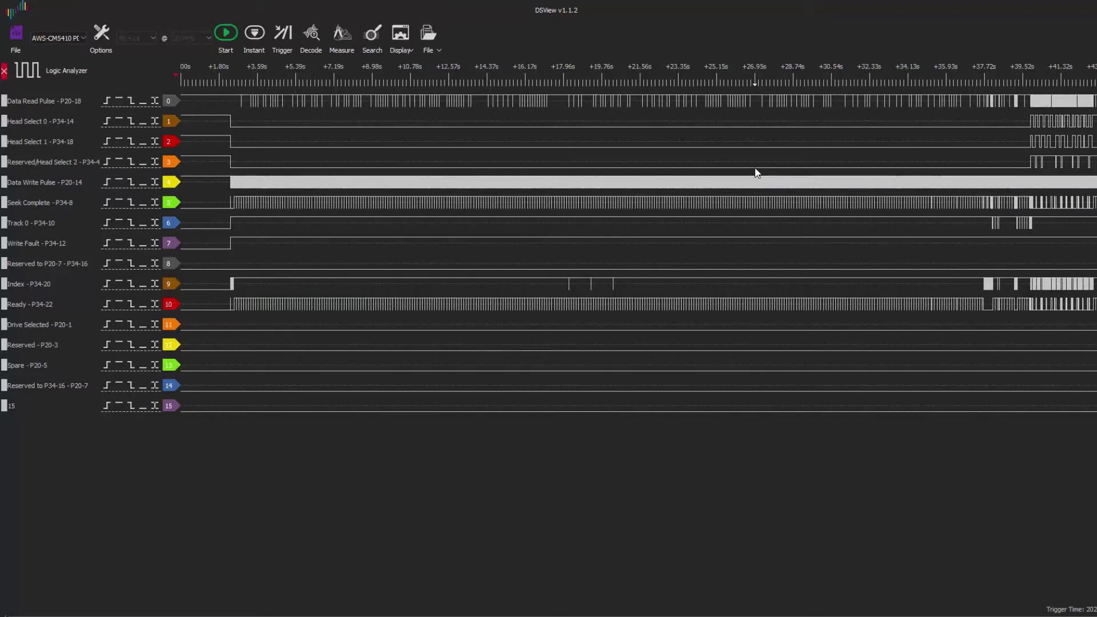
pyautogui.scroll(15, 497, 101)
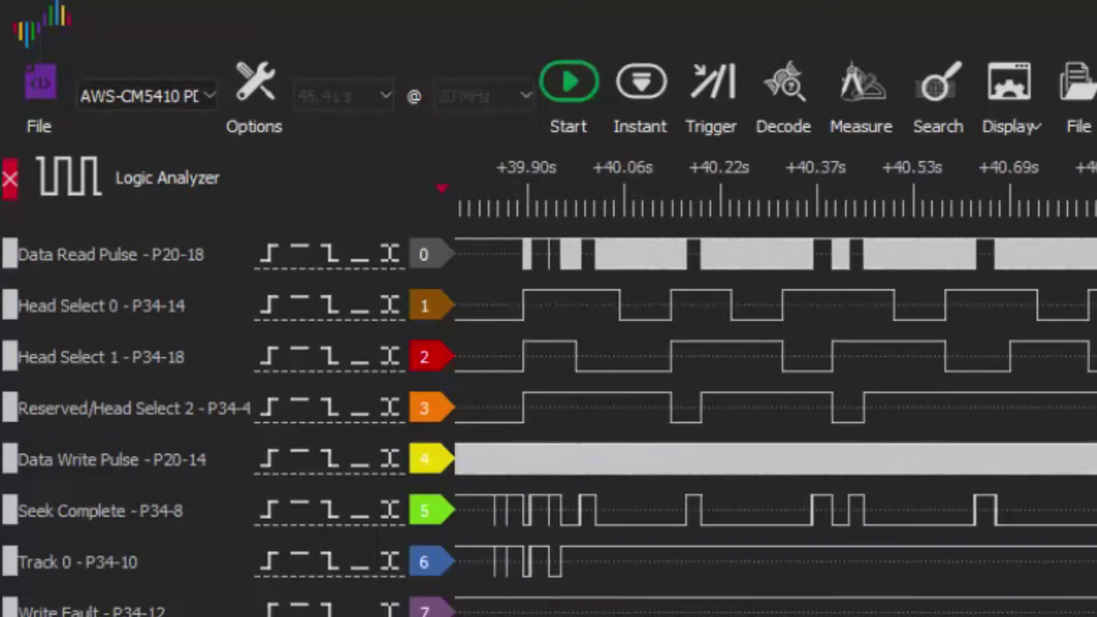
pyautogui.hscroll(-3, 775, 369)
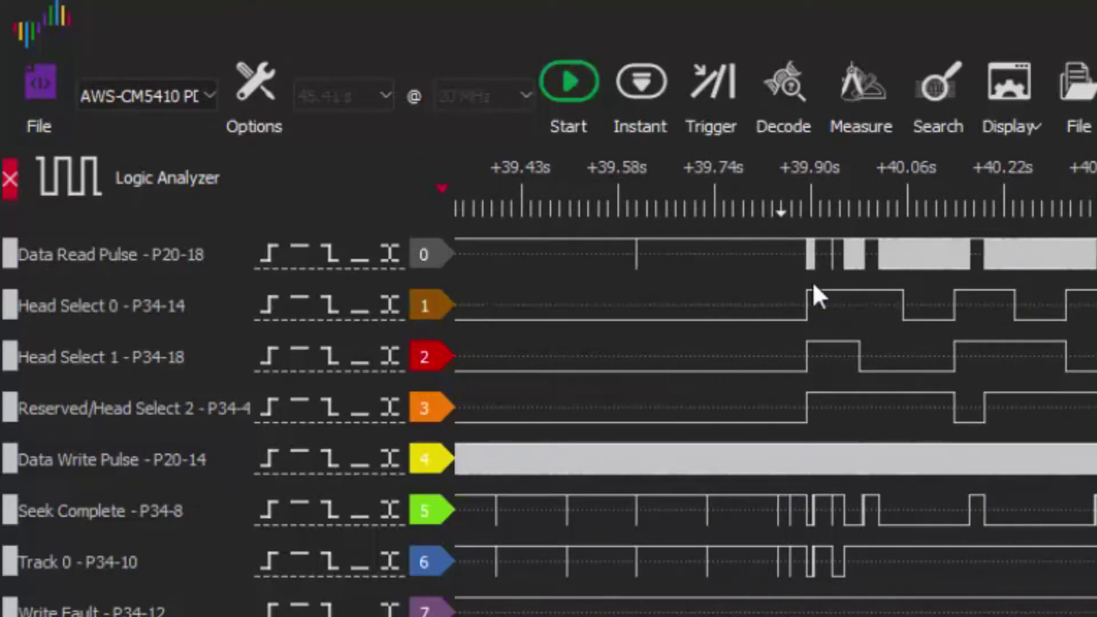
pyautogui.moveTo(978, 257)
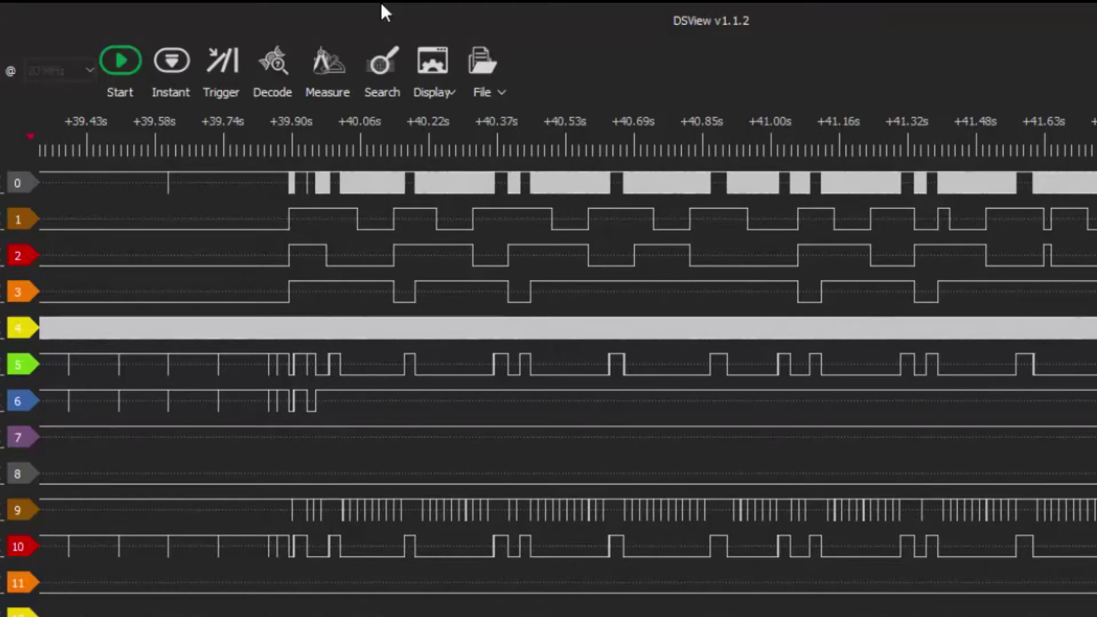
pyautogui.moveTo(296, 293)
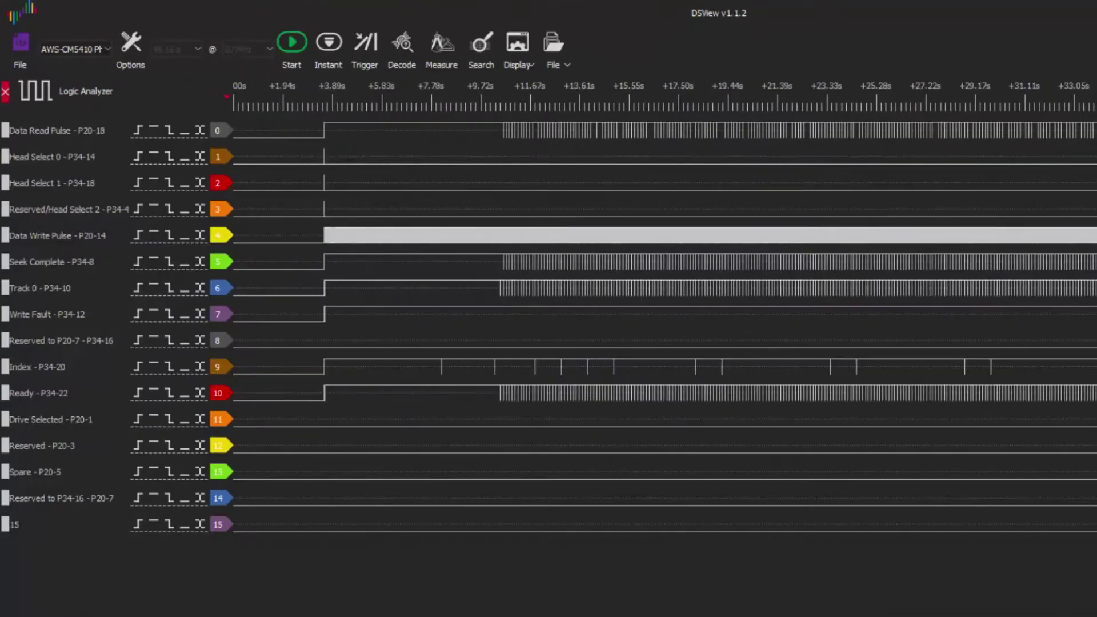
# In the other AWS-CM5410 capture, examine the head select signals around +42.18 s and measure the Head Select 2 pulse
pyautogui.scroll(10, 622, 138)
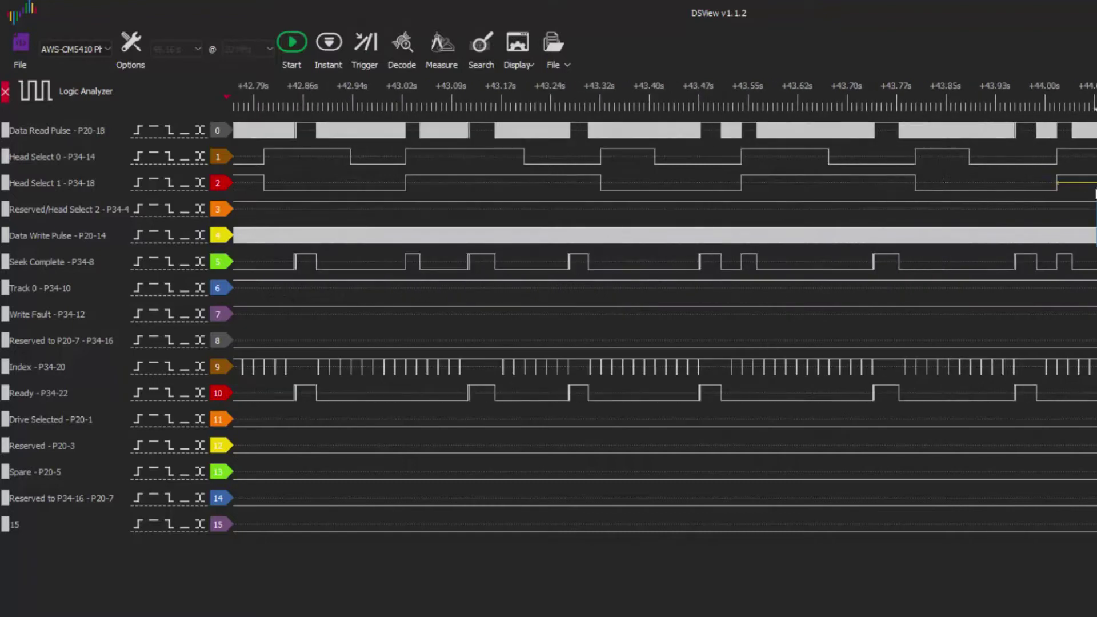
pyautogui.moveTo(621, 138)
pyautogui.scroll(-3, 903, 193)
pyautogui.scroll(4, 760, 175)
pyautogui.moveTo(513, 165); pyautogui.dragTo(531, 164)
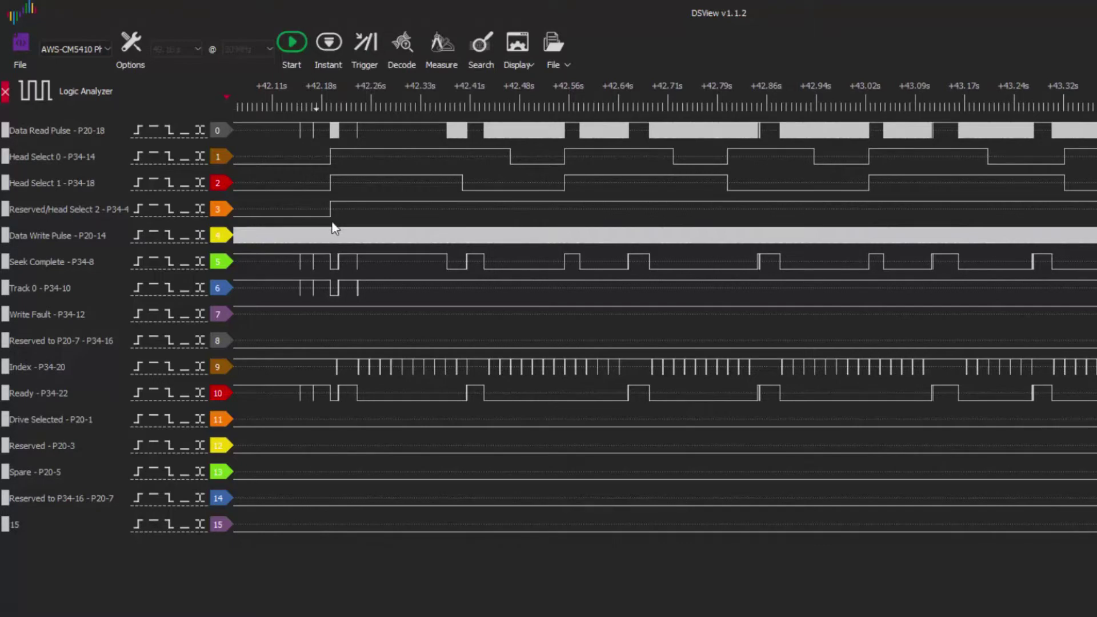
pyautogui.moveTo(338, 204)
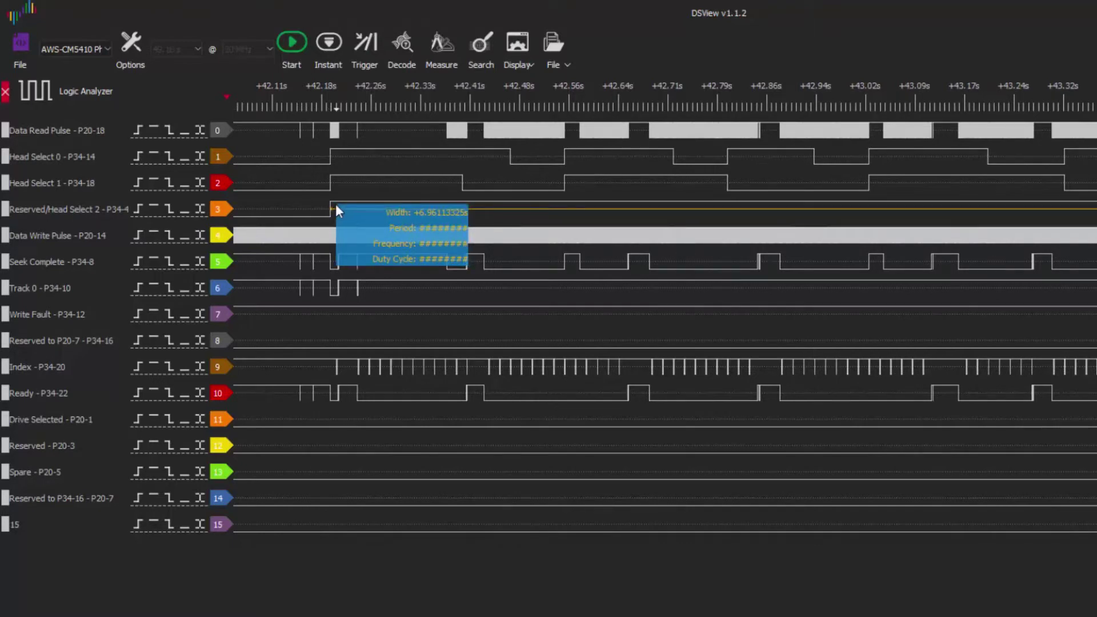
# Compare the overall data read and head select patterns of the two AWS-CM5410 captures
pyautogui.scroll(-4, 335, 204)
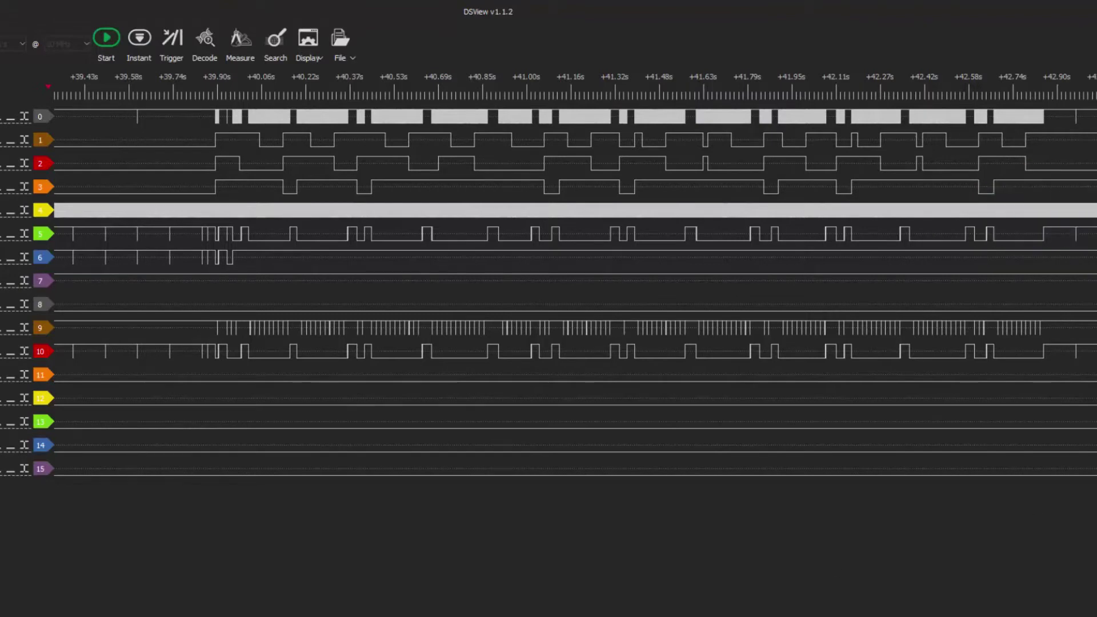
pyautogui.scroll(-3, 502, 358)
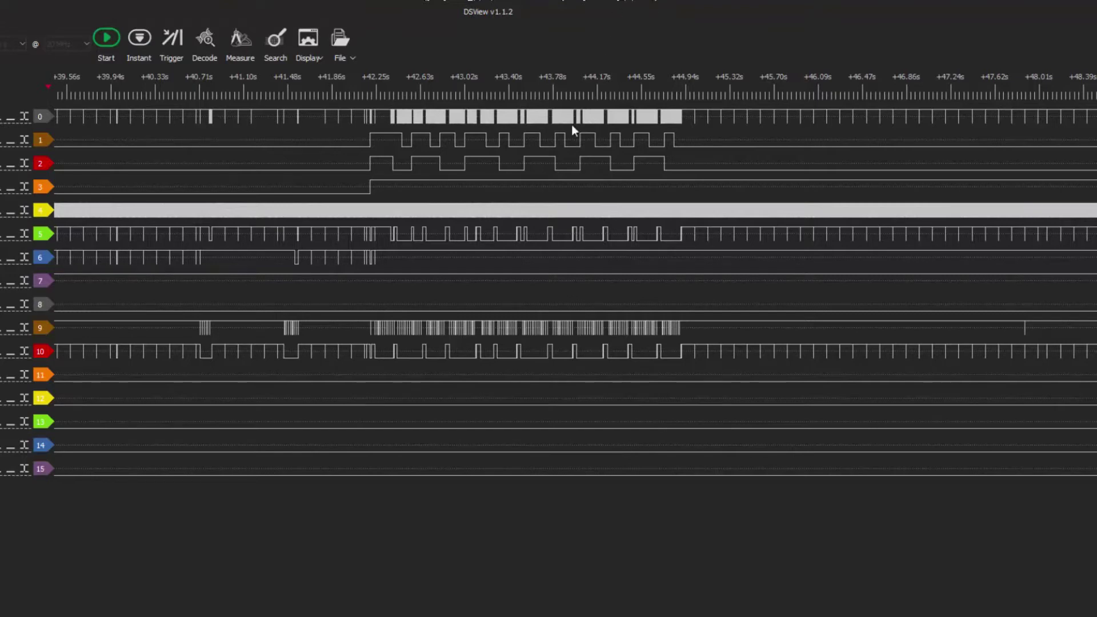
pyautogui.moveTo(536, 198)
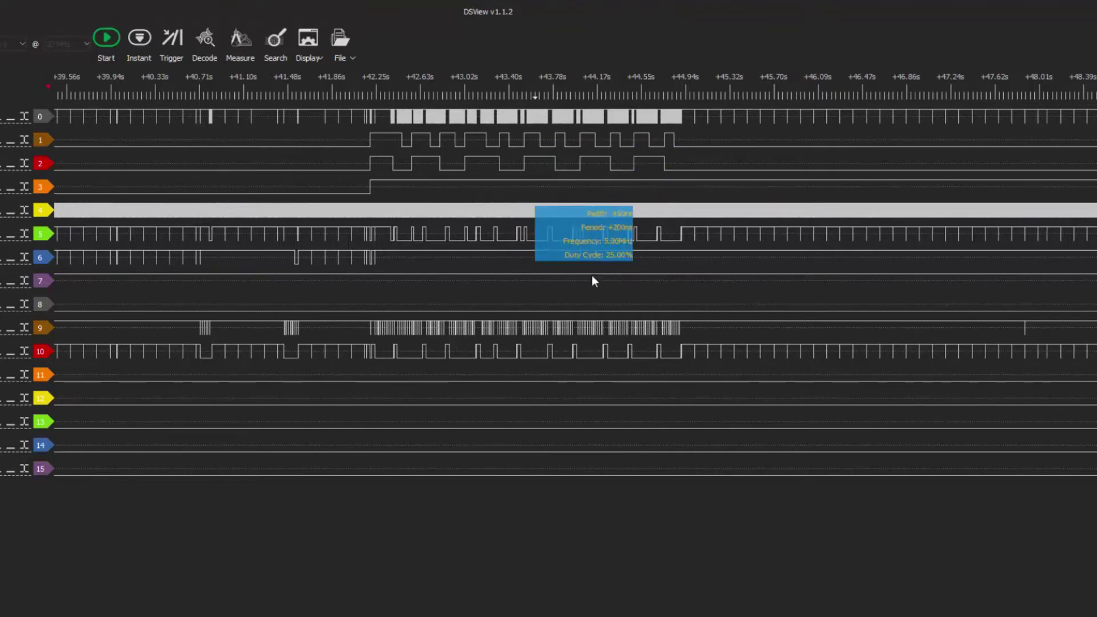
pyautogui.scroll(3, 641, 595)
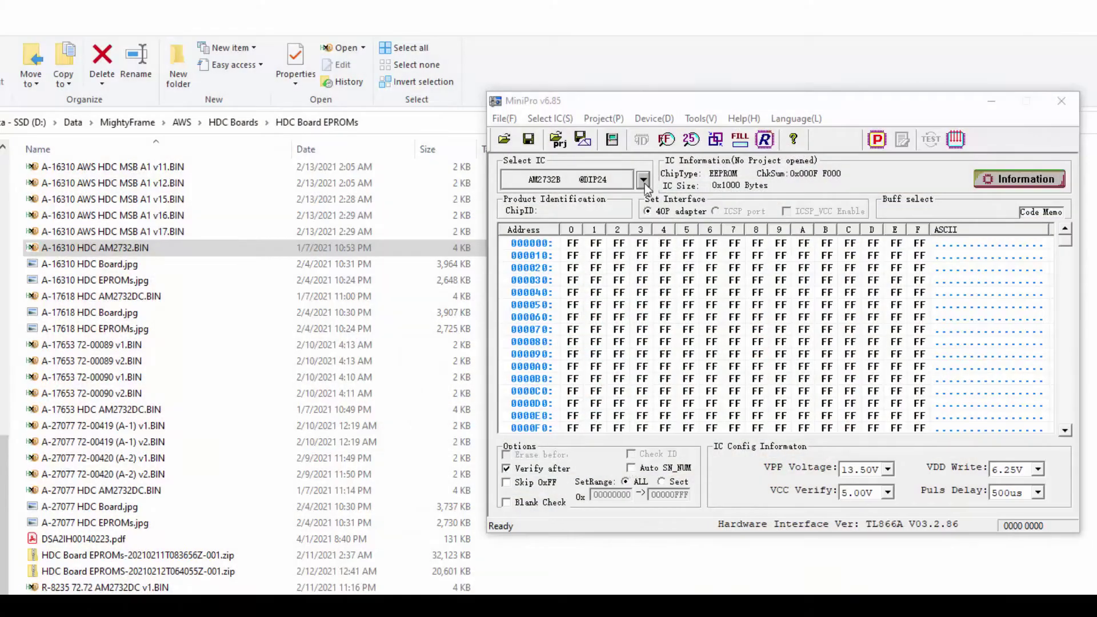
pyautogui.click(644, 180)
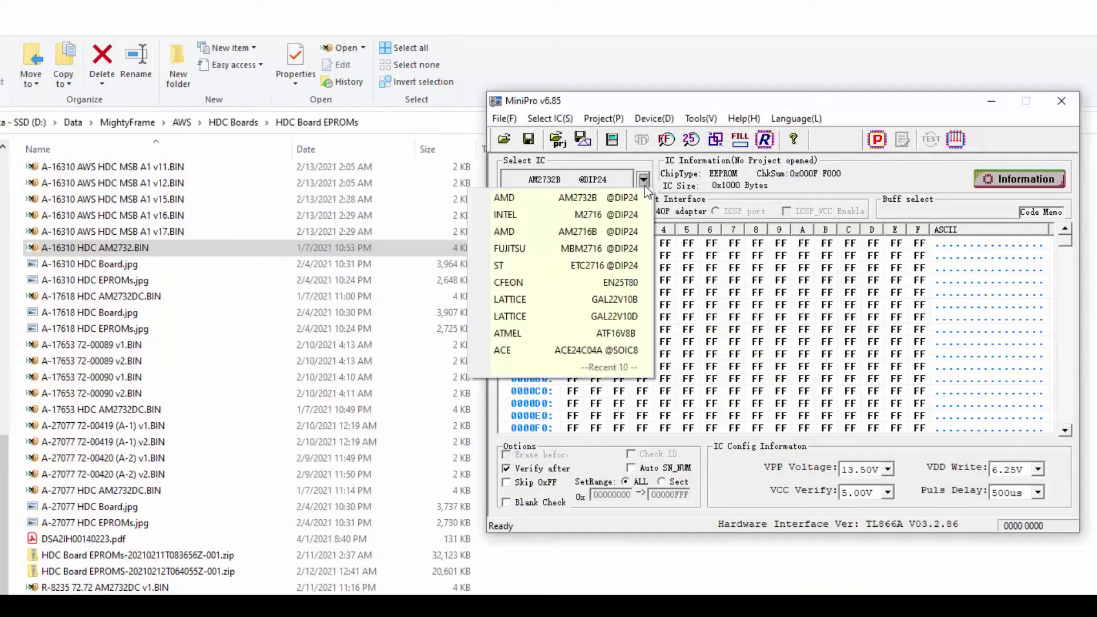
pyautogui.click(550, 197)
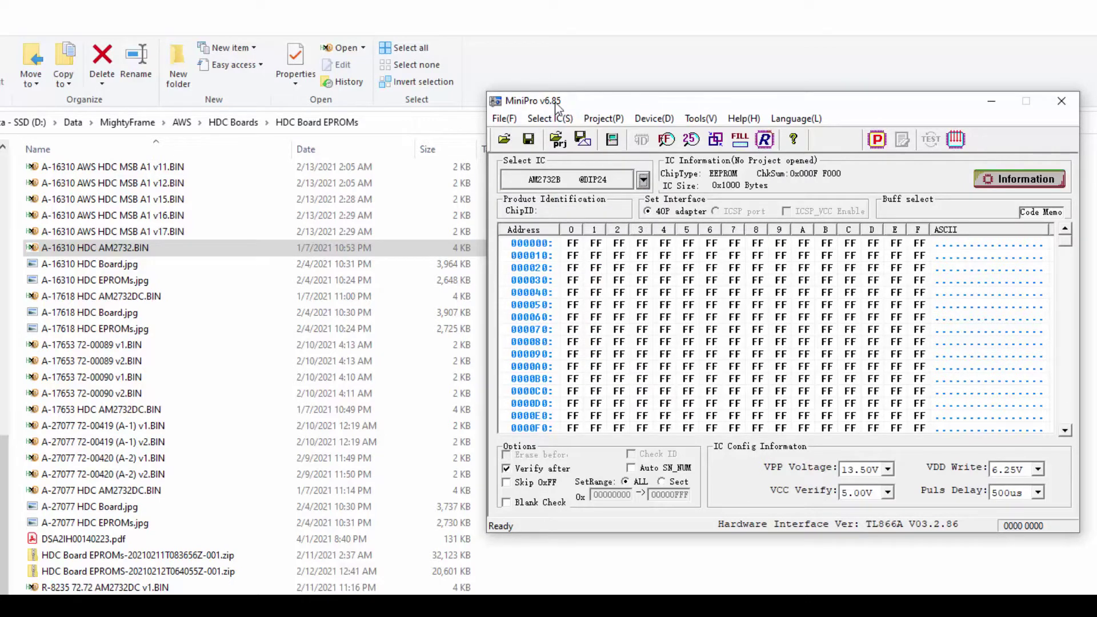
pyautogui.click(765, 139)
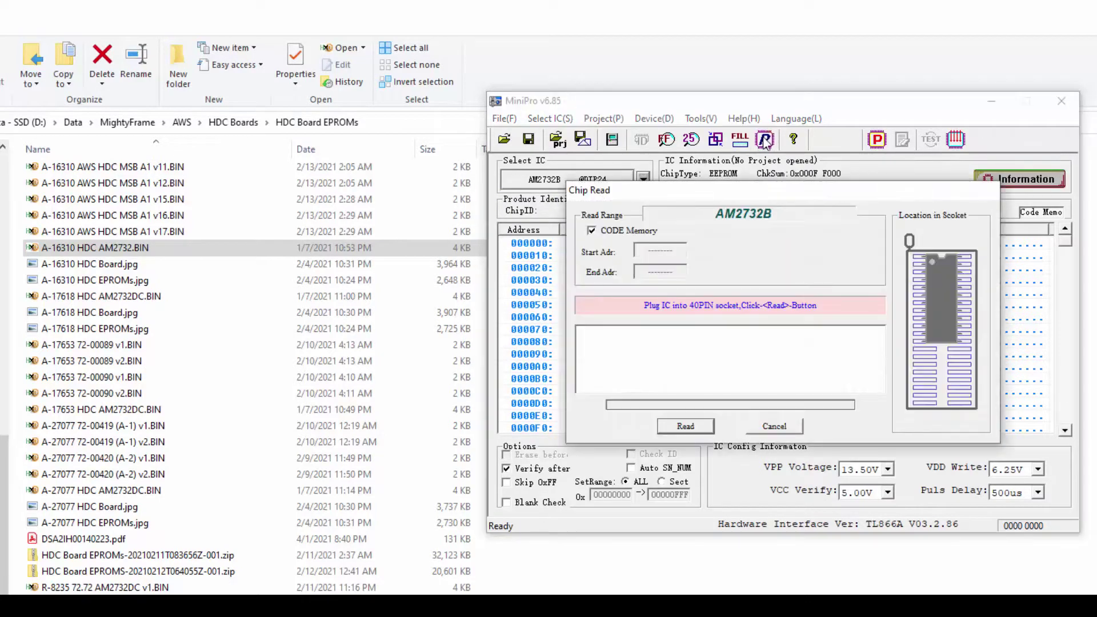
pyautogui.click(698, 427)
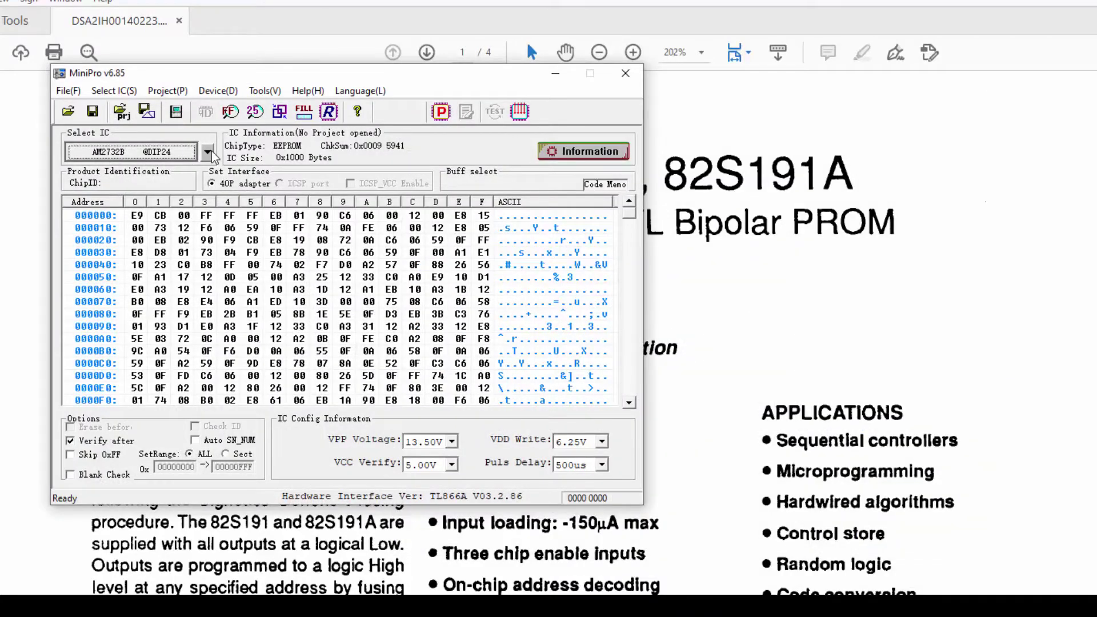
# Search the programmer's device list for 82S191 and leave the device selection without choosing a chip
pyautogui.click(209, 153)
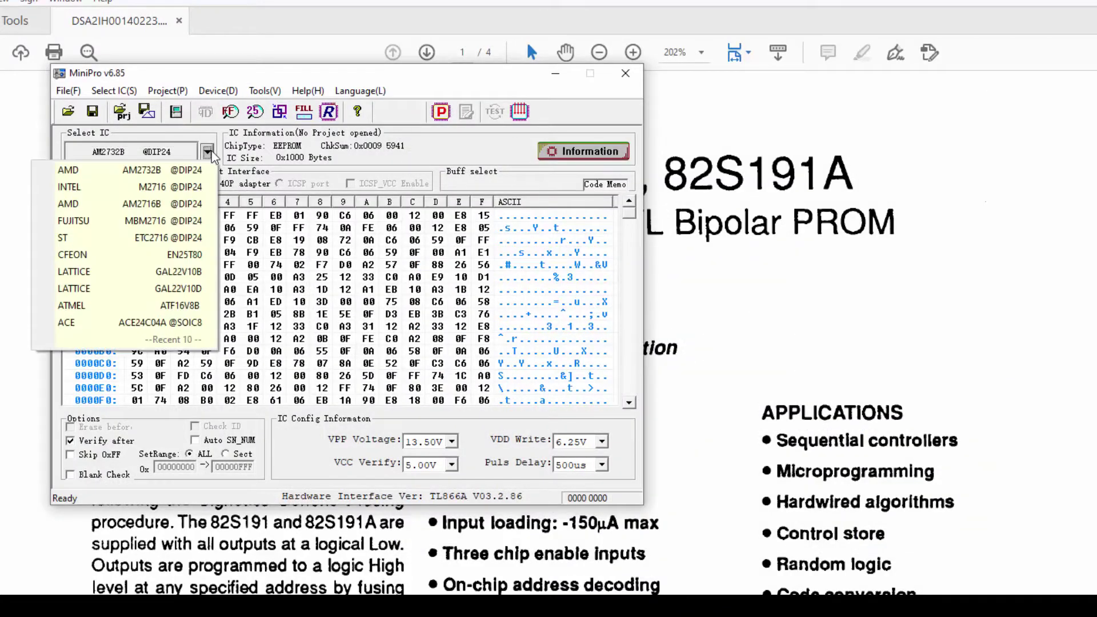
pyautogui.click(85, 170)
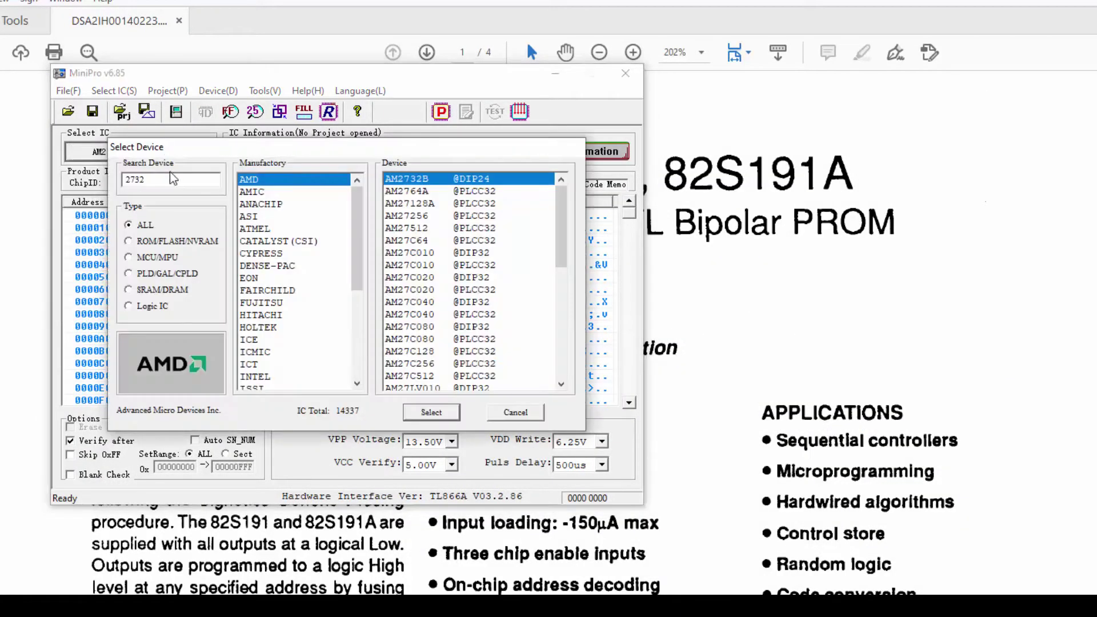
pyautogui.write('82')
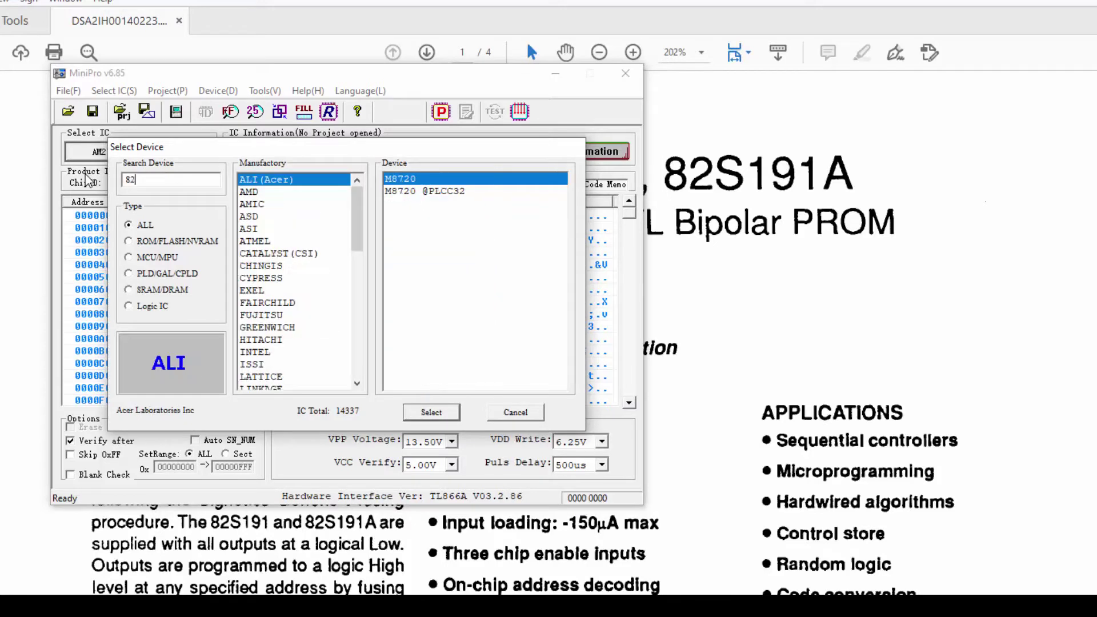
pyautogui.write('S19')
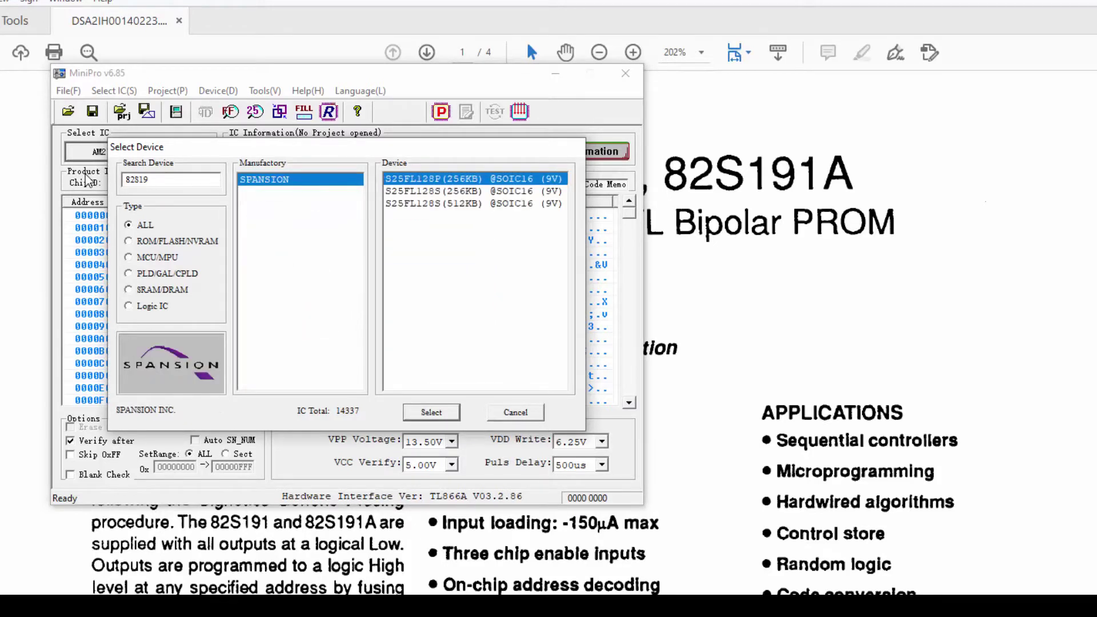
pyautogui.write('1')
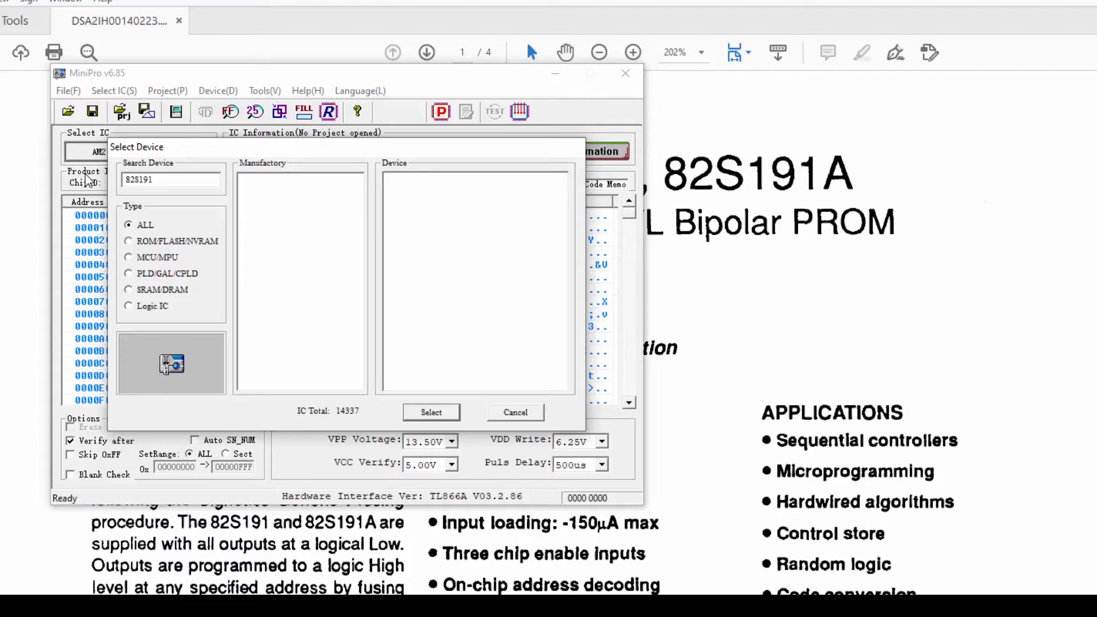
pyautogui.click(498, 420)
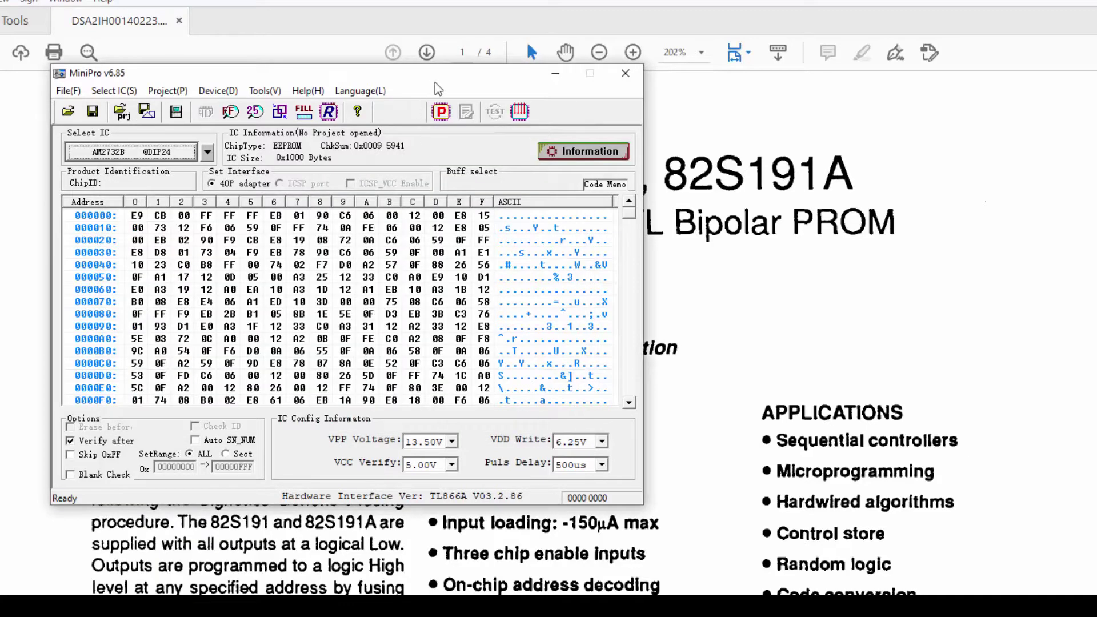
pyautogui.moveTo(436, 85); pyautogui.dragTo(504, 276)
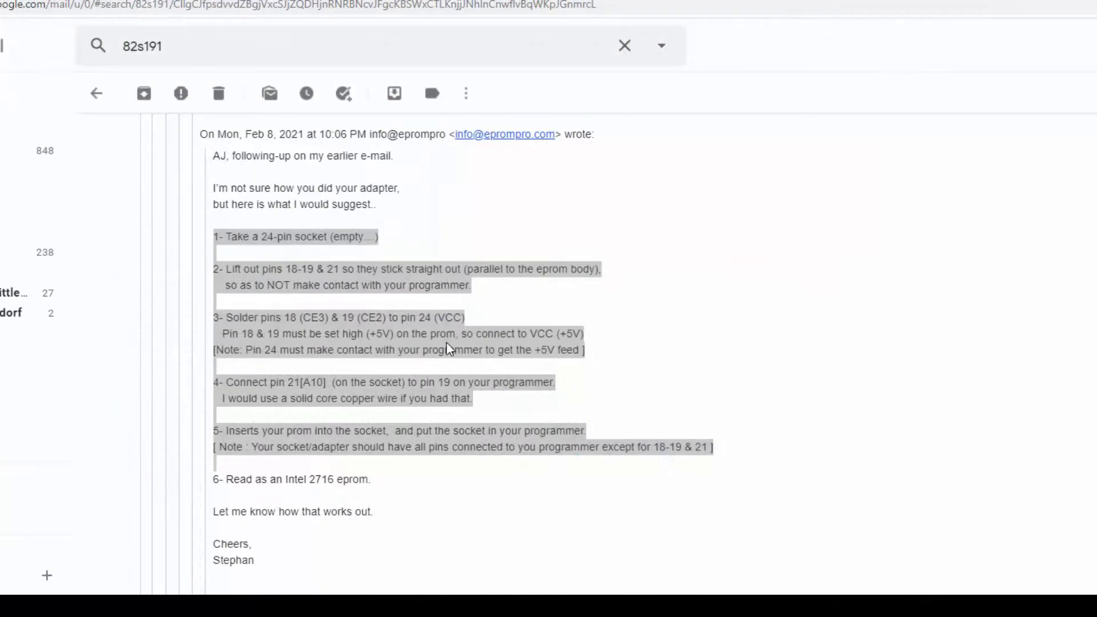
# In the 82S191 email, review adapter instructions 1 to 5 and highlight "2716 eprom." in instruction 6
pyautogui.click(423, 259)
pyautogui.moveTo(214, 236); pyautogui.dragTo(333, 269)
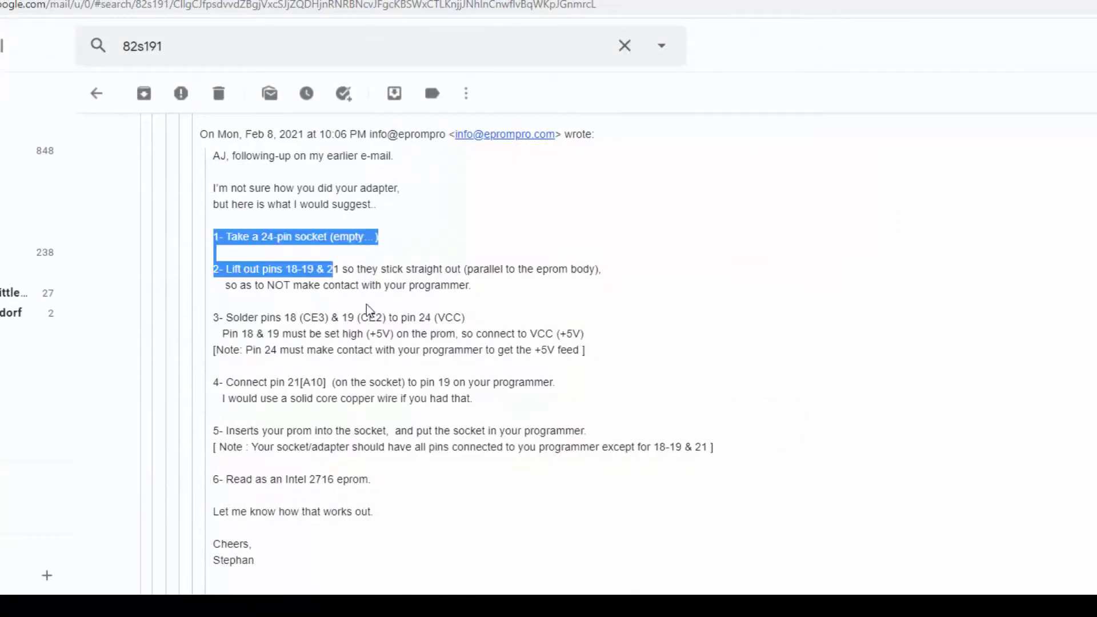
pyautogui.moveTo(404, 341); pyautogui.dragTo(766, 456)
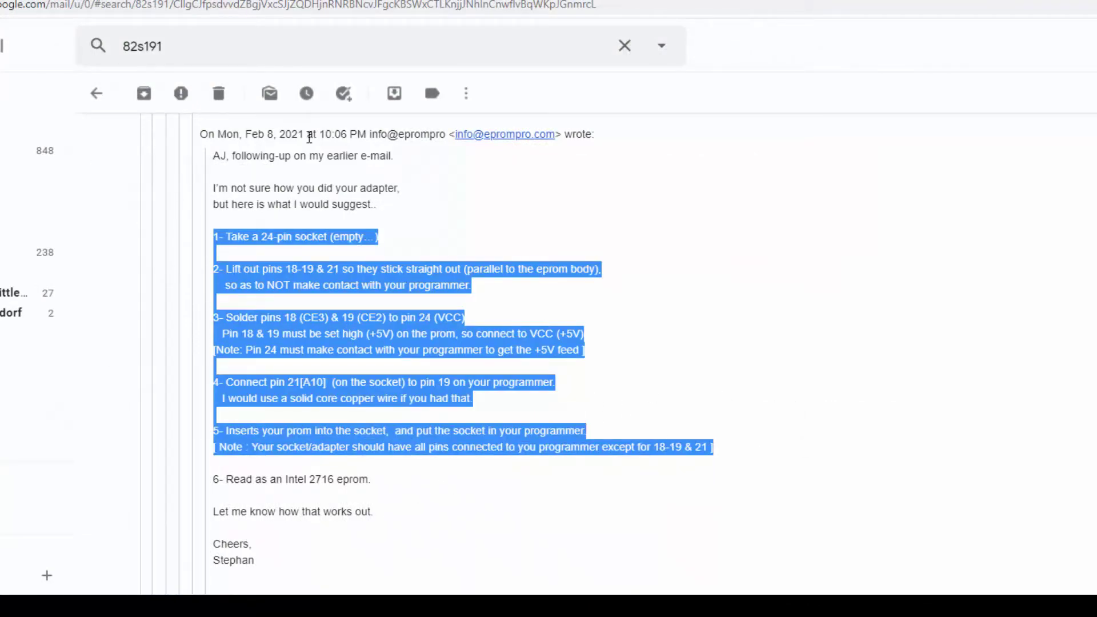
pyautogui.moveTo(371, 139); pyautogui.dragTo(449, 182)
pyautogui.click(441, 232)
pyautogui.scroll(-1, 450, 230)
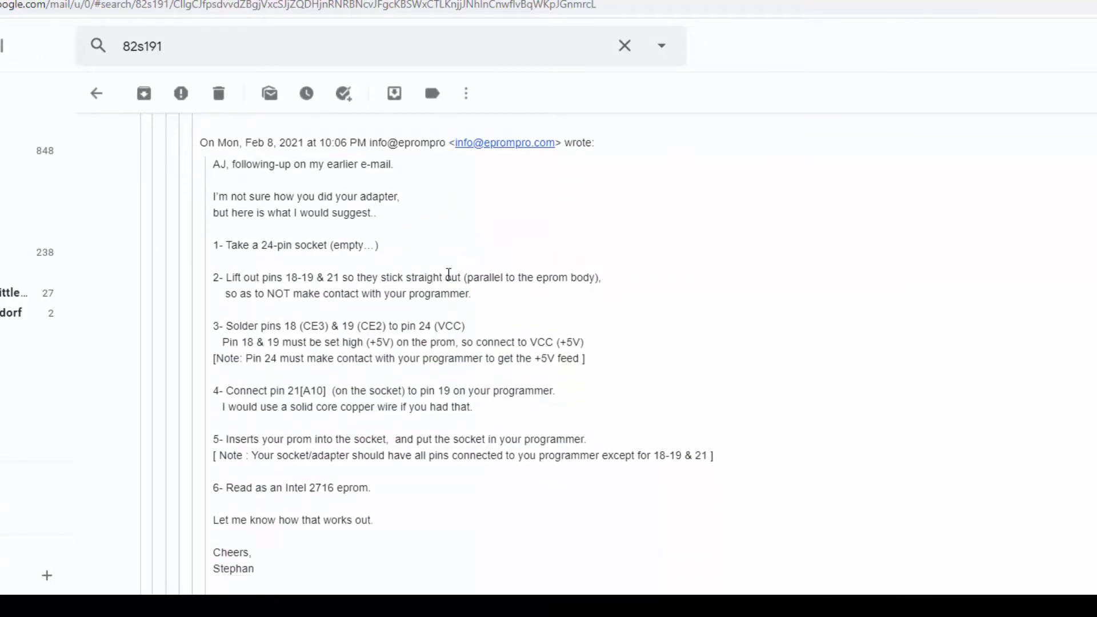
pyautogui.moveTo(309, 487); pyautogui.dragTo(669, 488)
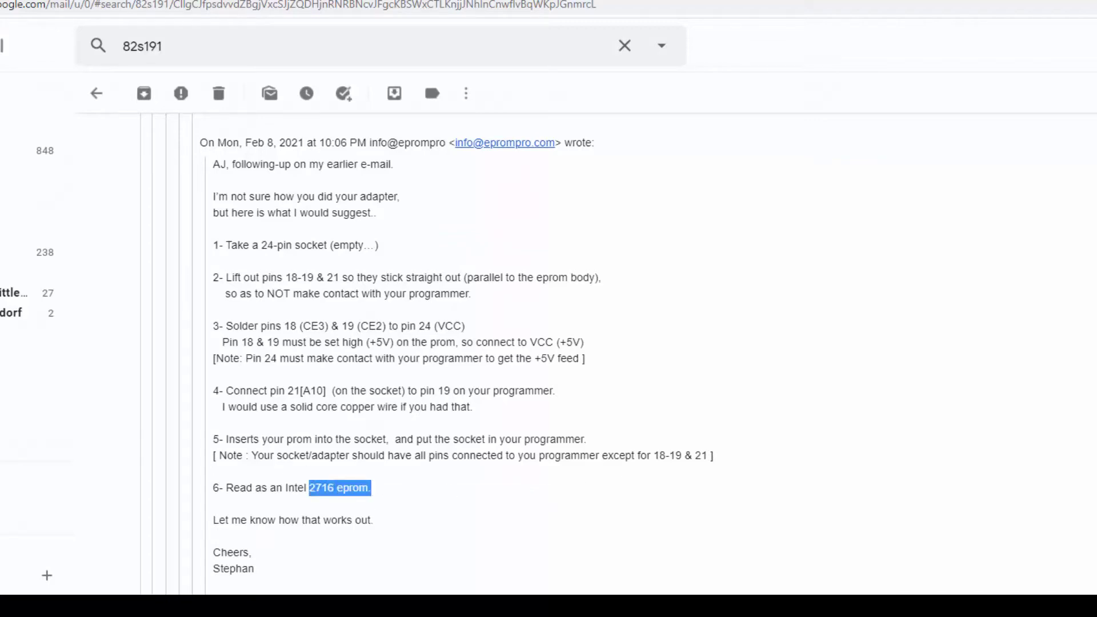
pyautogui.hotkey('alt', 'Tab')
pyautogui.click(575, 146)
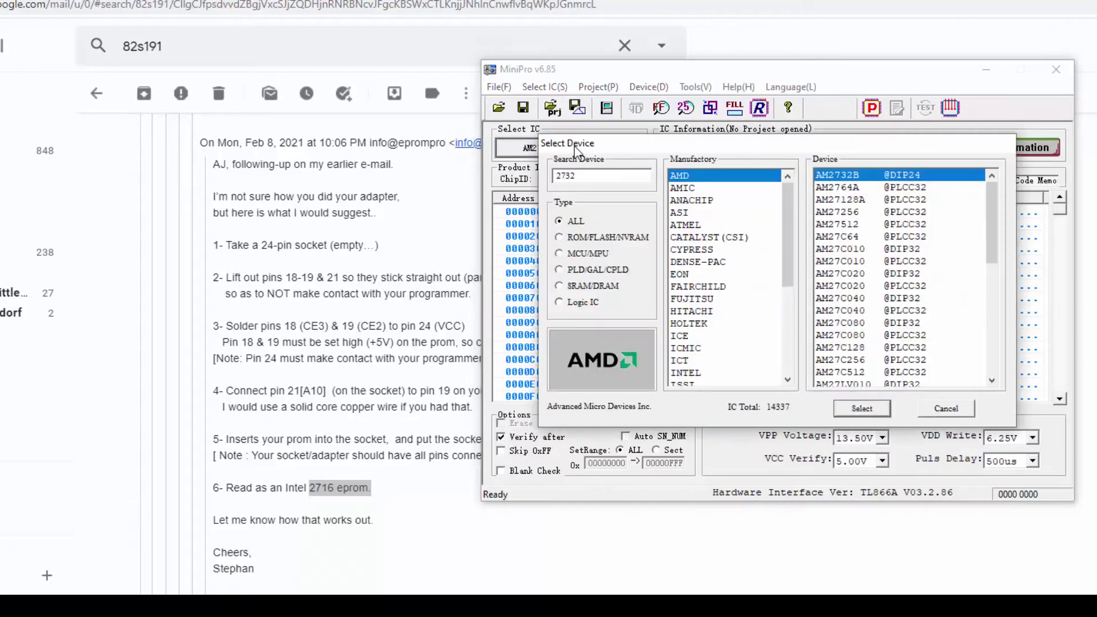
pyautogui.press('BackSpace')
pyautogui.press('BackSpace')
pyautogui.press('BackSpace')
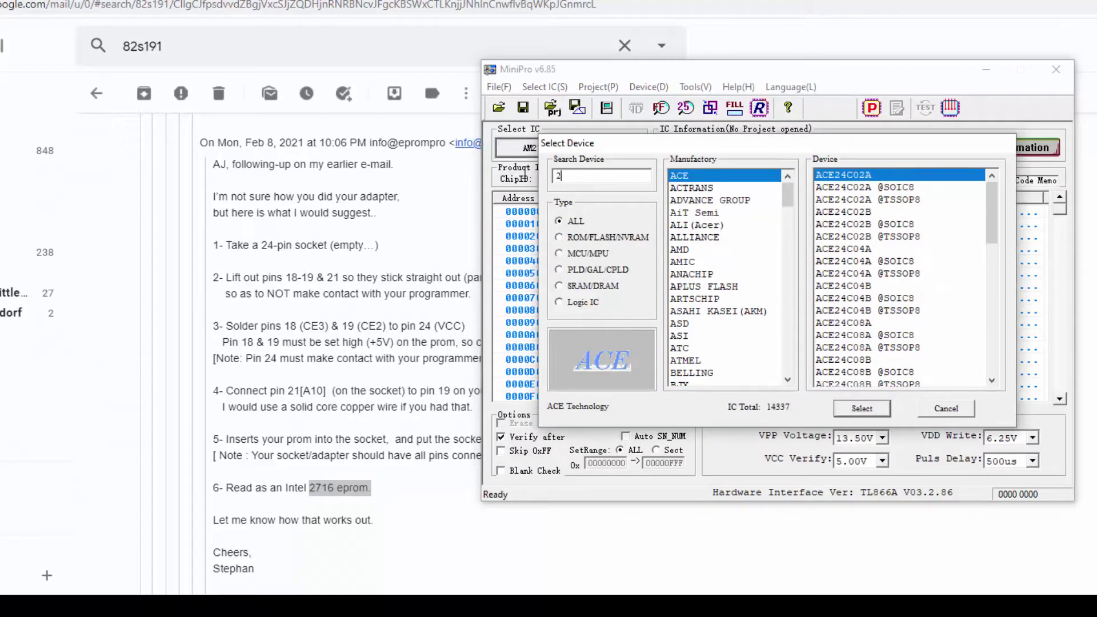
pyautogui.write('716')
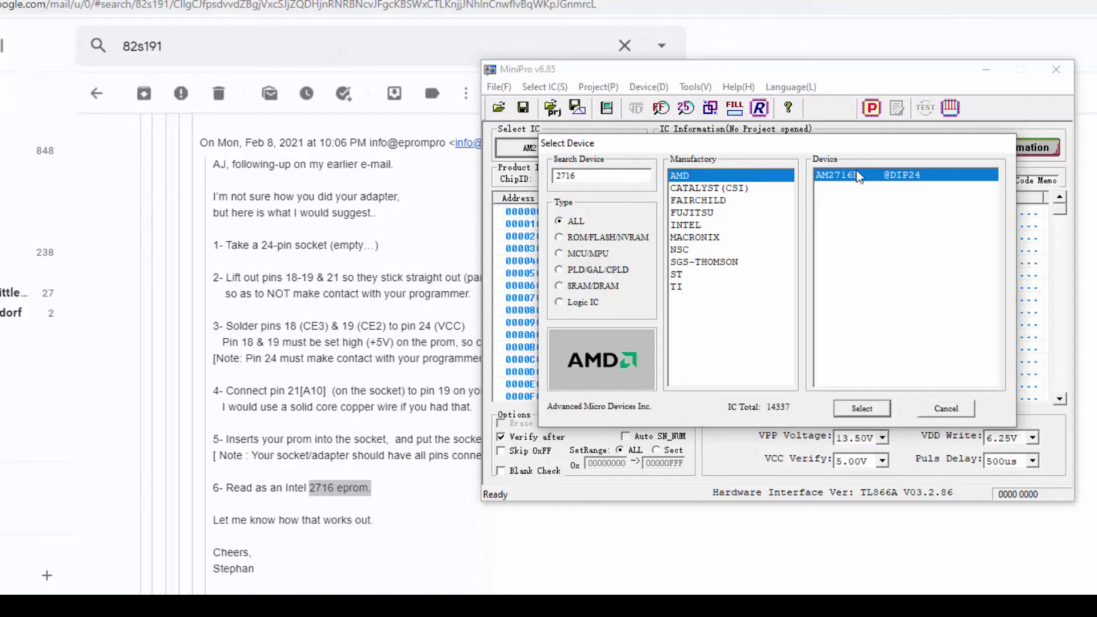
pyautogui.click(881, 408)
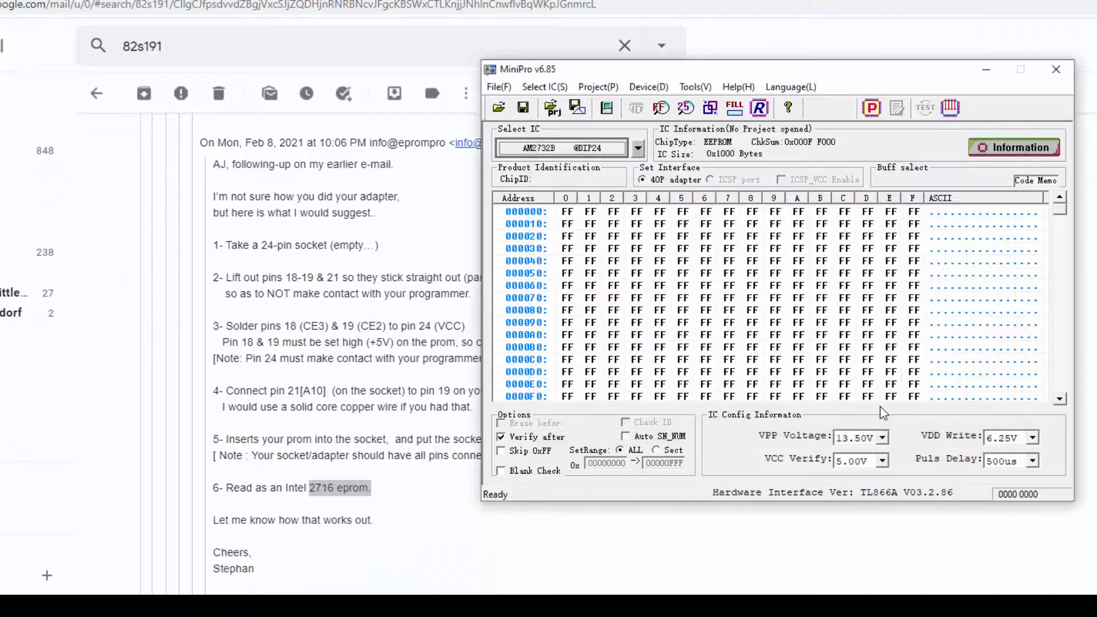
# Read the PROM's code memory as an AM2716B and close the chip read dialog
pyautogui.click(760, 108)
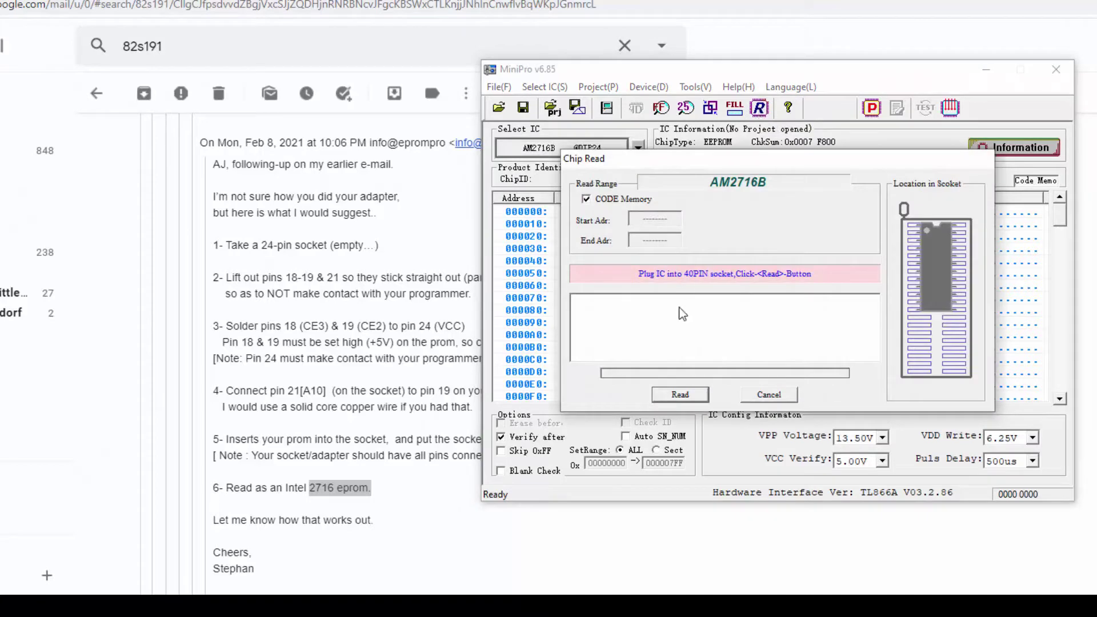
pyautogui.click(680, 395)
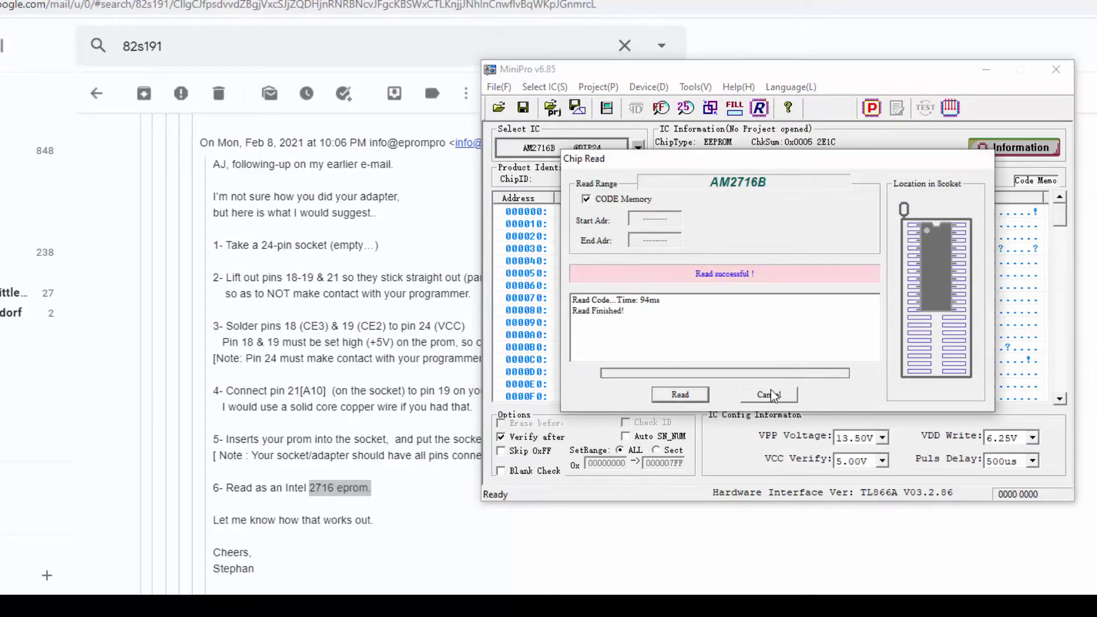
pyautogui.click(772, 394)
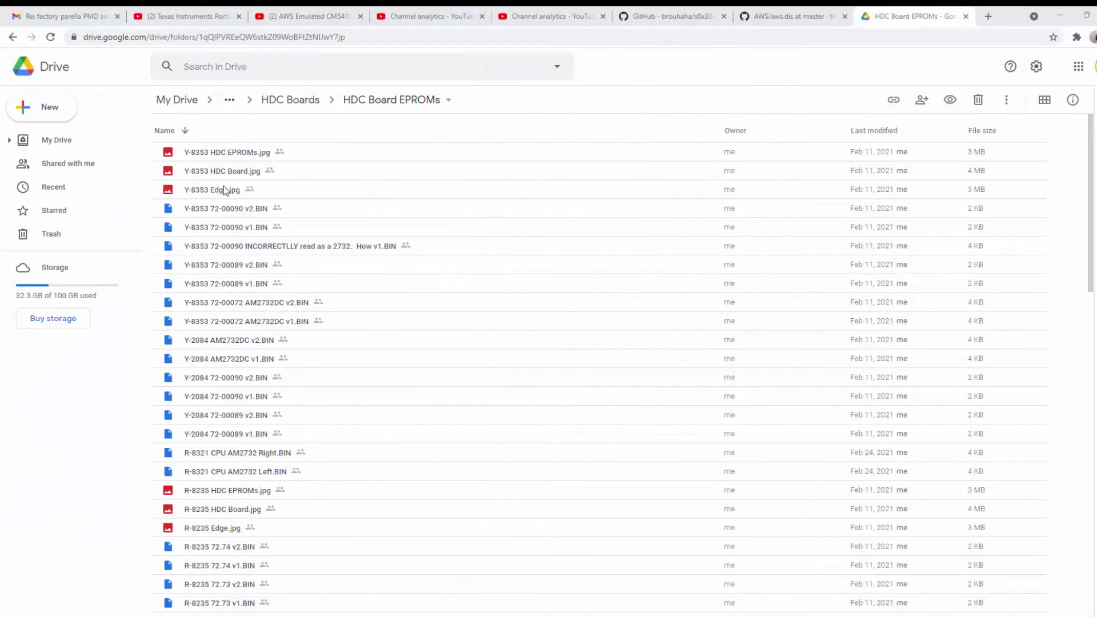
pyautogui.scroll(-20, 240, 165)
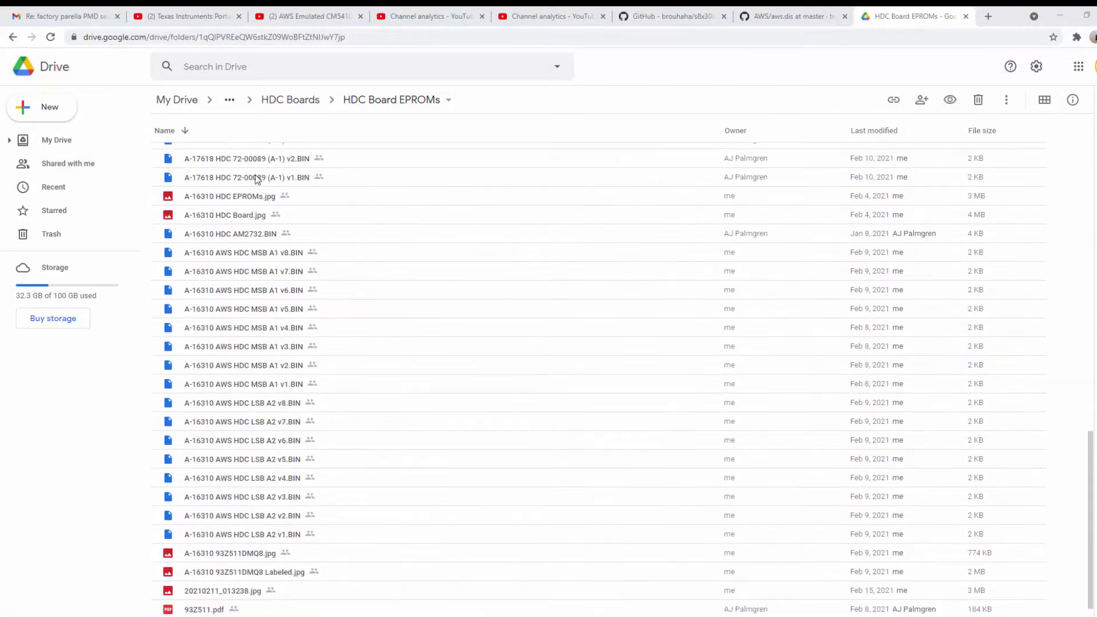
pyautogui.scroll(20, 343, 260)
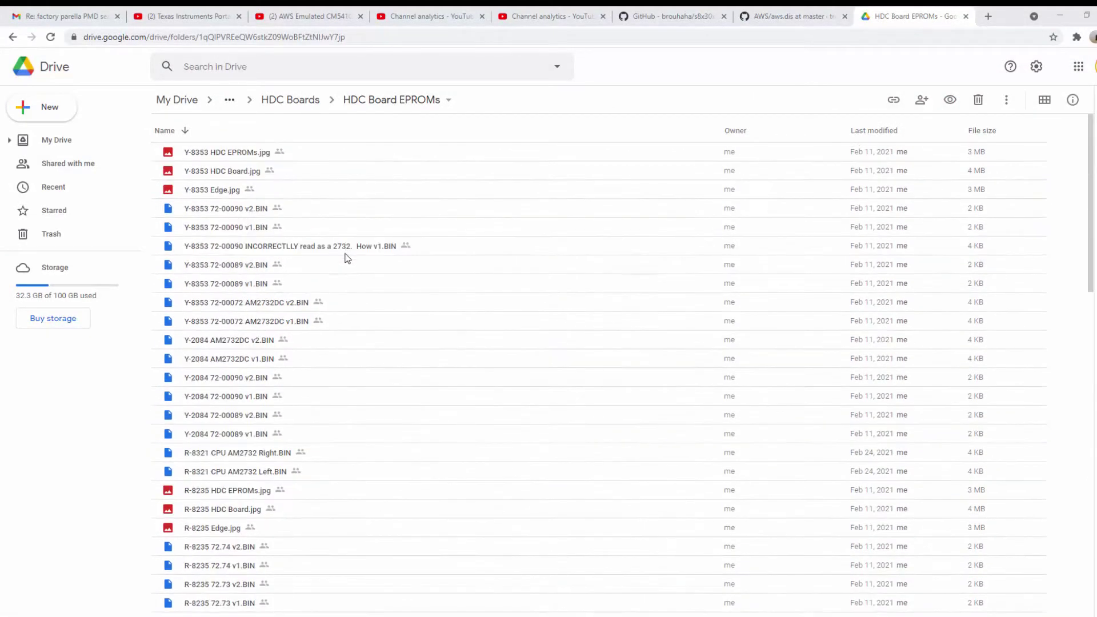
pyautogui.click(405, 38)
pyautogui.click(436, 338)
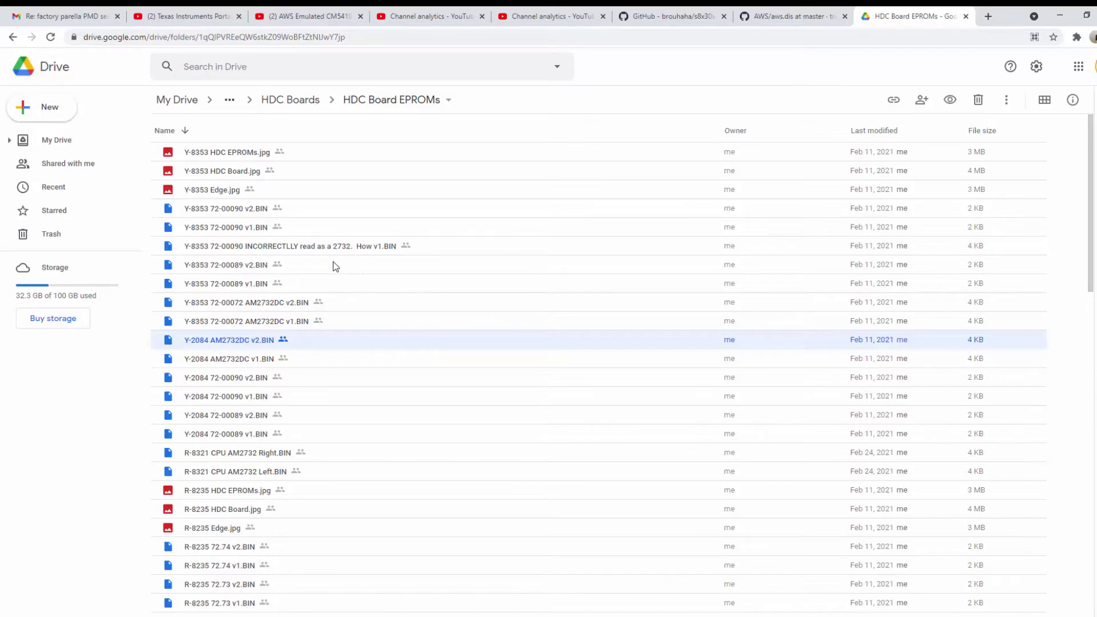
pyautogui.click(291, 246)
pyautogui.scroll(-15, 288, 376)
pyautogui.scroll(-7, 287, 376)
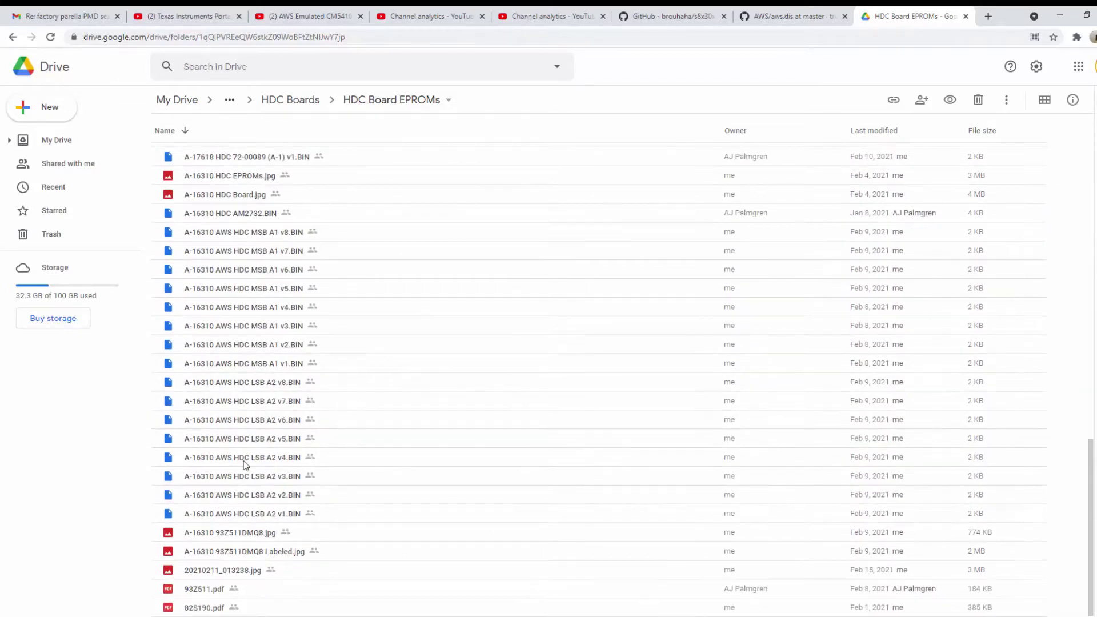
# Go through the folder's files from the A-16310 AWS HDC dumps up to Y-8353 HDC EPROMs.jpg
pyautogui.click(226, 387)
pyautogui.press('Up')
pyautogui.press('Up')
pyautogui.press('Up')
pyautogui.press('Up')
pyautogui.press('Up')
pyautogui.press('Up')
pyautogui.press('Up')
pyautogui.press('Up')
pyautogui.press('Up')
pyautogui.press('Up')
pyautogui.press('Up')
pyautogui.press('Up')
pyautogui.press('Up')
pyautogui.press('Up')
pyautogui.press('Up')
pyautogui.press('Up')
pyautogui.press('Up')
pyautogui.press('Up')
pyautogui.press('Up')
pyautogui.press('Up')
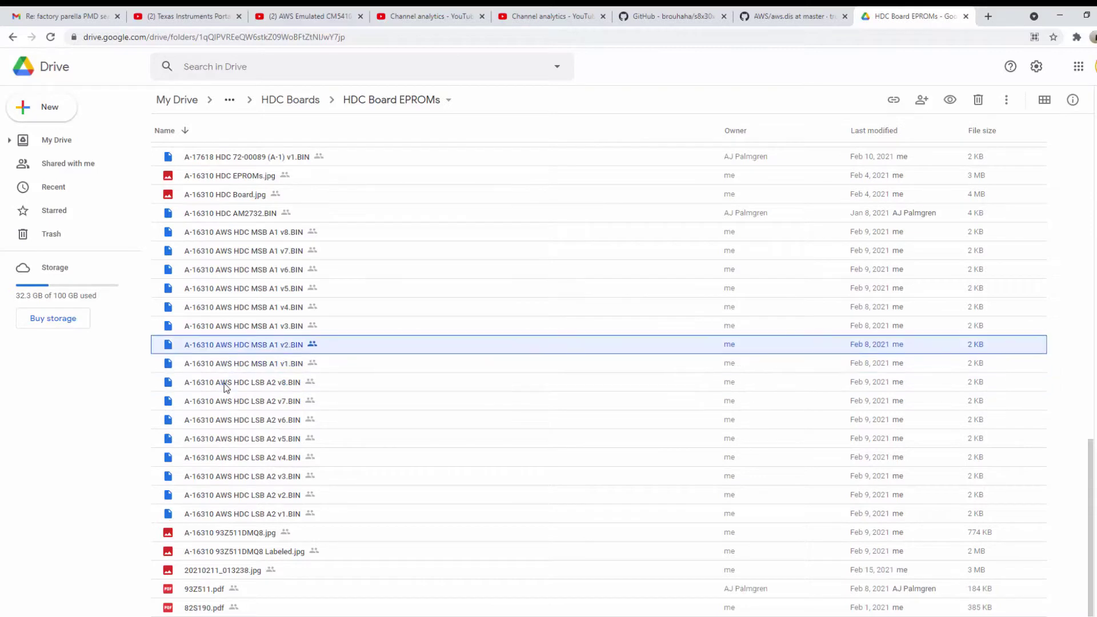
pyautogui.press('Up')
pyautogui.press('Up')
pyautogui.press('Up')
pyautogui.press('Up')
pyautogui.press('Up')
pyautogui.press('Up')
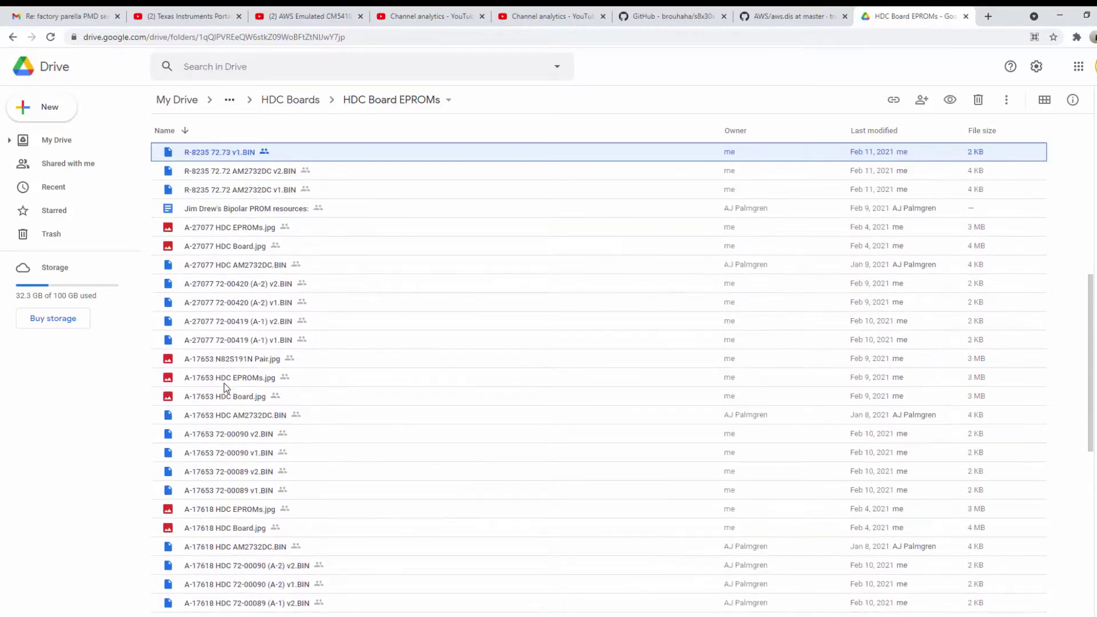
pyautogui.press('Up')
pyautogui.press('Up')
pyautogui.press('Up')
pyautogui.press('Up')
pyautogui.press('Up')
pyautogui.press('Up')
pyautogui.press('Up')
pyautogui.press('Up')
pyautogui.press('Up')
pyautogui.press('Up')
pyautogui.press('Up')
pyautogui.press('Up')
pyautogui.press('Up')
pyautogui.press('Up')
pyautogui.press('Up')
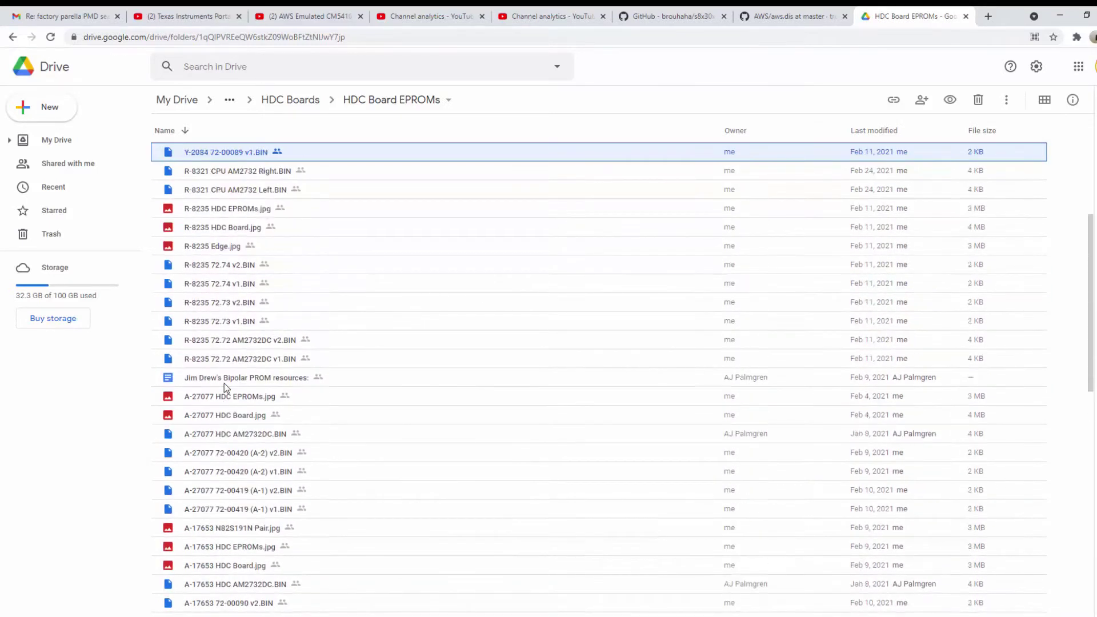
pyautogui.press('Up')
pyautogui.press('Up')
pyautogui.press('Up')
pyautogui.press('Up')
pyautogui.press('Up')
pyautogui.press('Up')
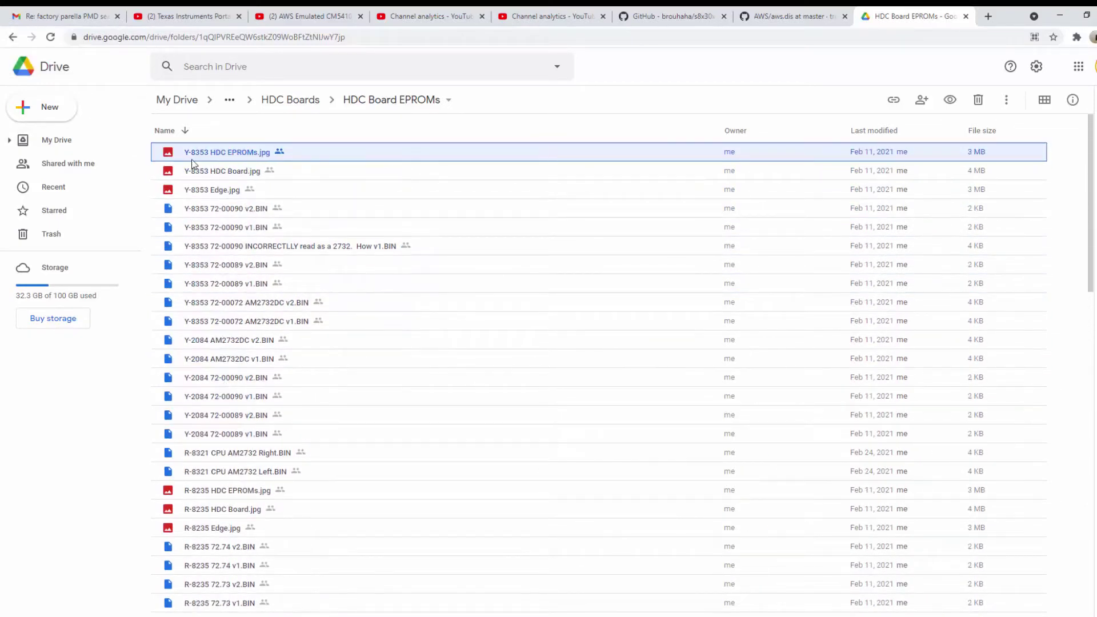
pyautogui.click(208, 264)
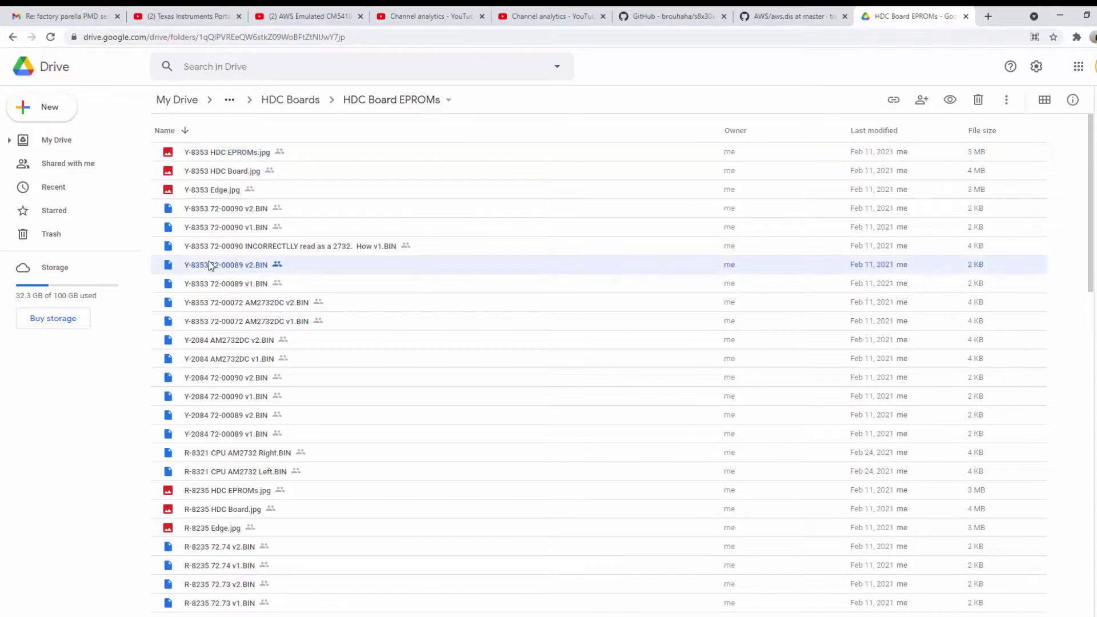
pyautogui.press('Down')
pyautogui.press('Down')
pyautogui.press('Down')
pyautogui.press('Down')
pyautogui.press('Down')
pyautogui.press('Down')
pyautogui.press('Down')
pyautogui.press('Down')
pyautogui.press('Down')
pyautogui.press('Down')
pyautogui.press('Down')
pyautogui.press('Down')
pyautogui.press('Down')
pyautogui.press('Down')
pyautogui.press('Down')
pyautogui.press('Down')
pyautogui.press('Down')
pyautogui.press('Down')
pyautogui.press('Down')
pyautogui.press('Down')
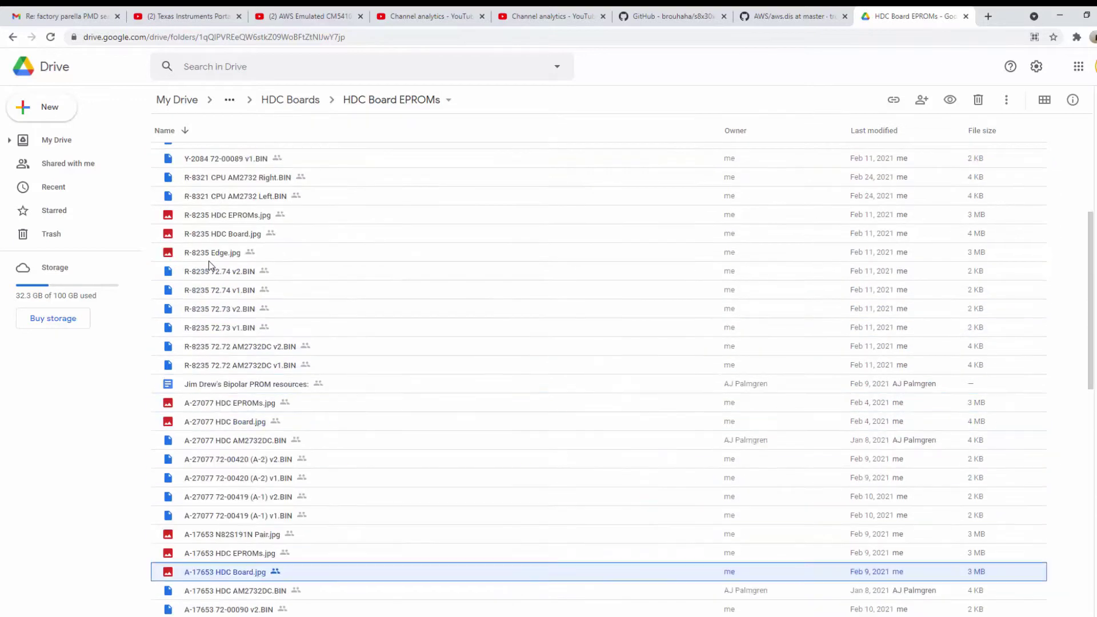
pyautogui.click(211, 406)
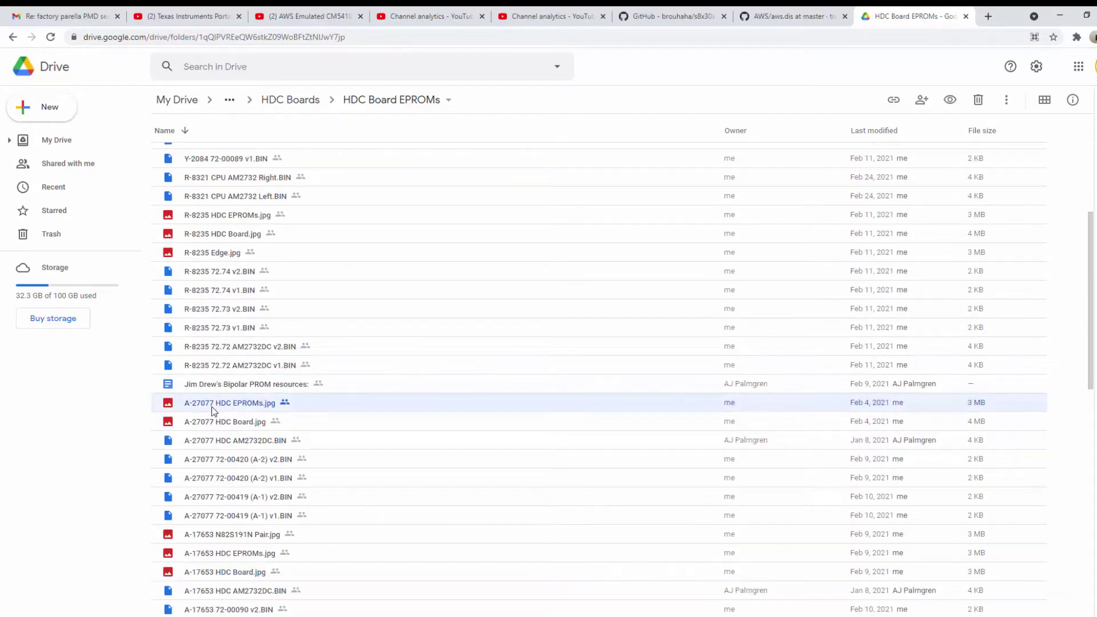
pyautogui.press('Down')
pyautogui.press('Down')
pyautogui.press('Down')
pyautogui.press('Down')
pyautogui.press('Down')
pyautogui.press('Down')
pyautogui.press('Down')
pyautogui.press('Down')
pyautogui.press('Down')
pyautogui.press('Down')
pyautogui.press('Down')
pyautogui.press('Down')
pyautogui.press('Down')
pyautogui.press('Down')
pyautogui.press('Down')
pyautogui.press('Down')
pyautogui.press('Down')
pyautogui.press('Down')
pyautogui.press('Down')
pyautogui.press('Down')
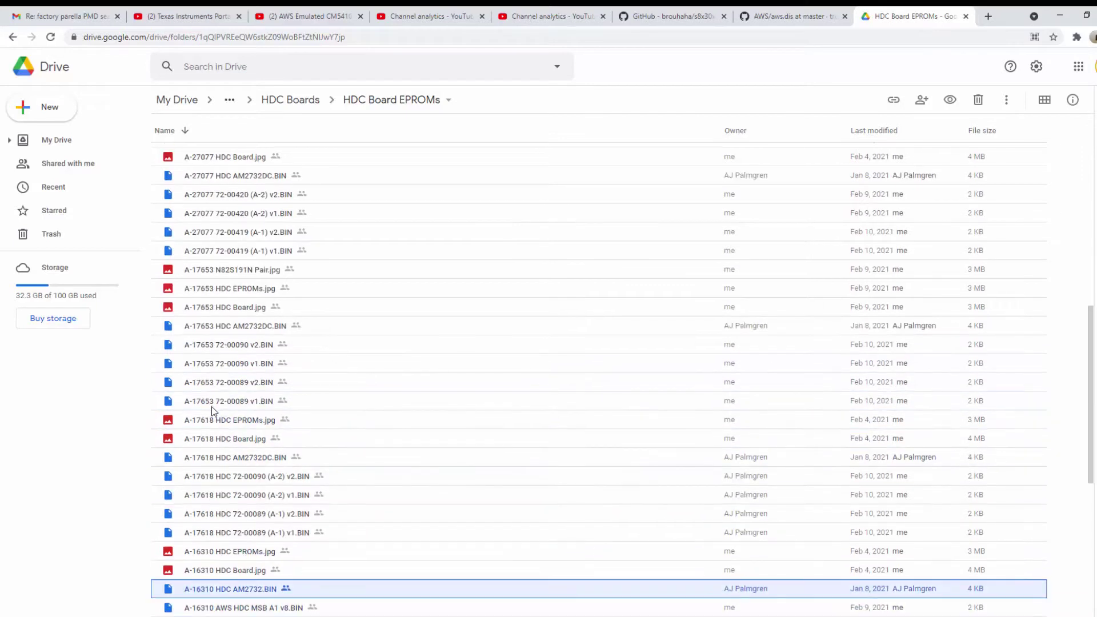
pyautogui.press('Up')
pyautogui.press('Up')
pyautogui.press('Up')
pyautogui.press('Up')
pyautogui.press('Up')
pyautogui.press('Up')
pyautogui.press('Up')
pyautogui.press('Up')
pyautogui.press('Up')
pyautogui.press('Up')
pyautogui.press('Up')
pyautogui.press('Up')
pyautogui.press('Up')
pyautogui.press('Up')
pyautogui.press('Up')
pyautogui.press('Up')
pyautogui.press('Up')
pyautogui.press('Up')
pyautogui.press('Up')
pyautogui.press('Up')
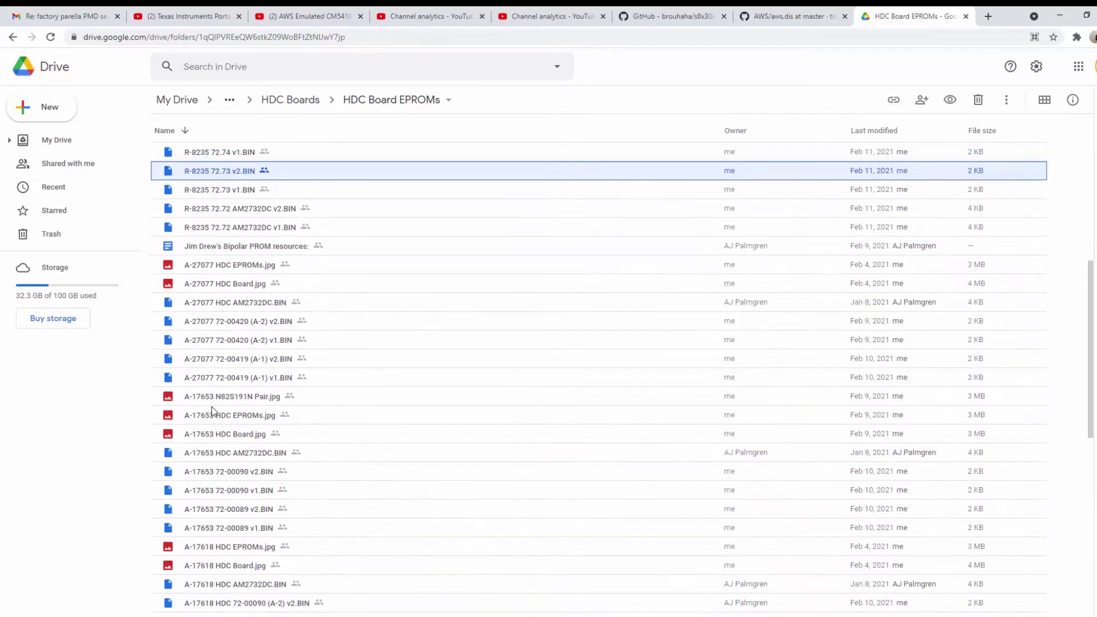
# Review the folder's files from R-8235 72.73 through the A-27077 files and the A-16310 dumps, and return to the list's beginning
pyautogui.press('Down')
pyautogui.press('Down')
pyautogui.press('Down')
pyautogui.press('Down')
pyautogui.press('Down')
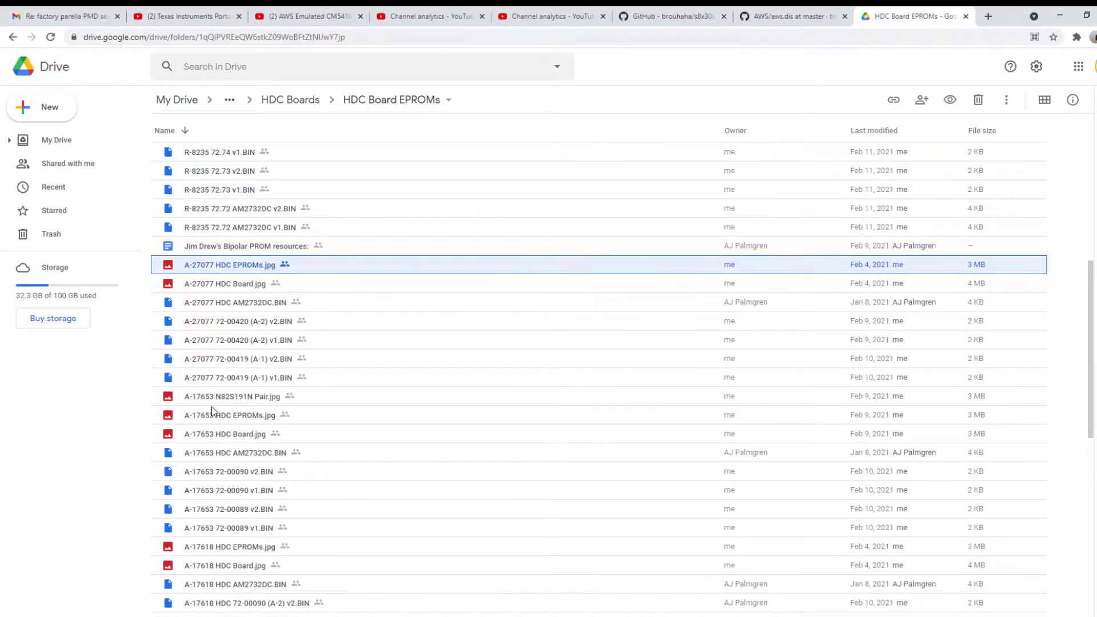
pyautogui.scroll(-8, 296, 422)
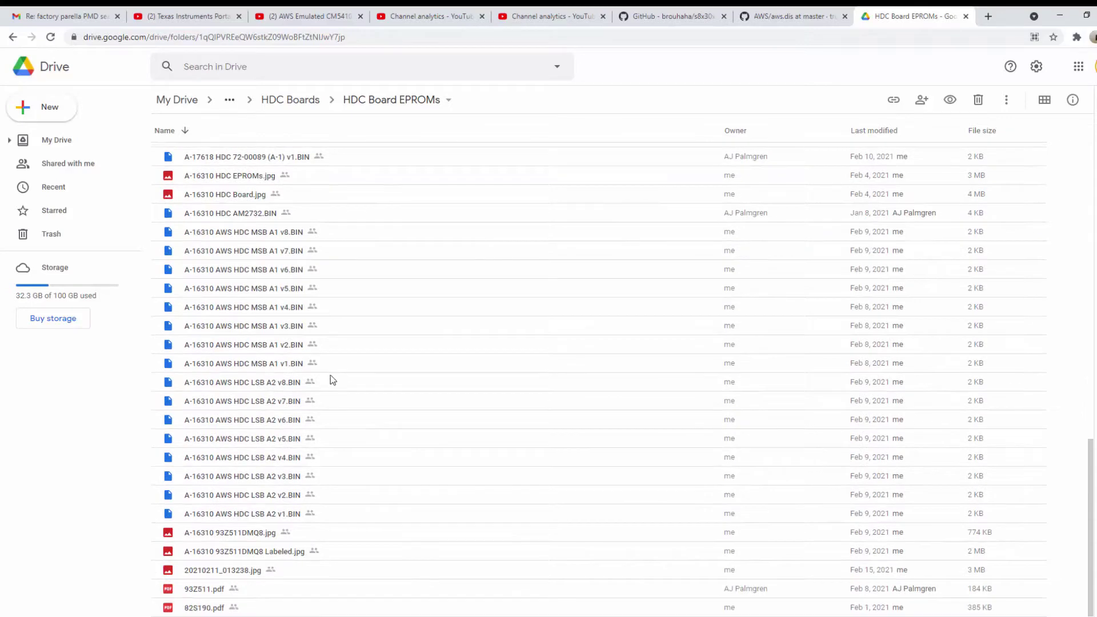
pyautogui.scroll(15, 330, 375)
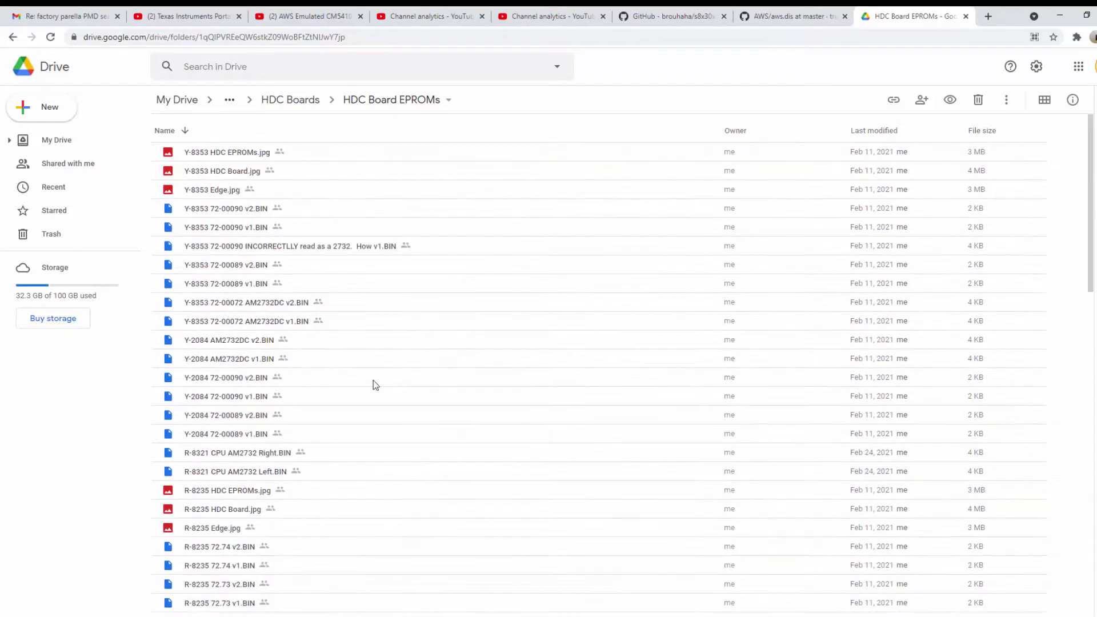
# Go through the Y-2084 board dumps from AM2732DC v2.BIN to 72-00089 v1.BIN
pyautogui.click(214, 343)
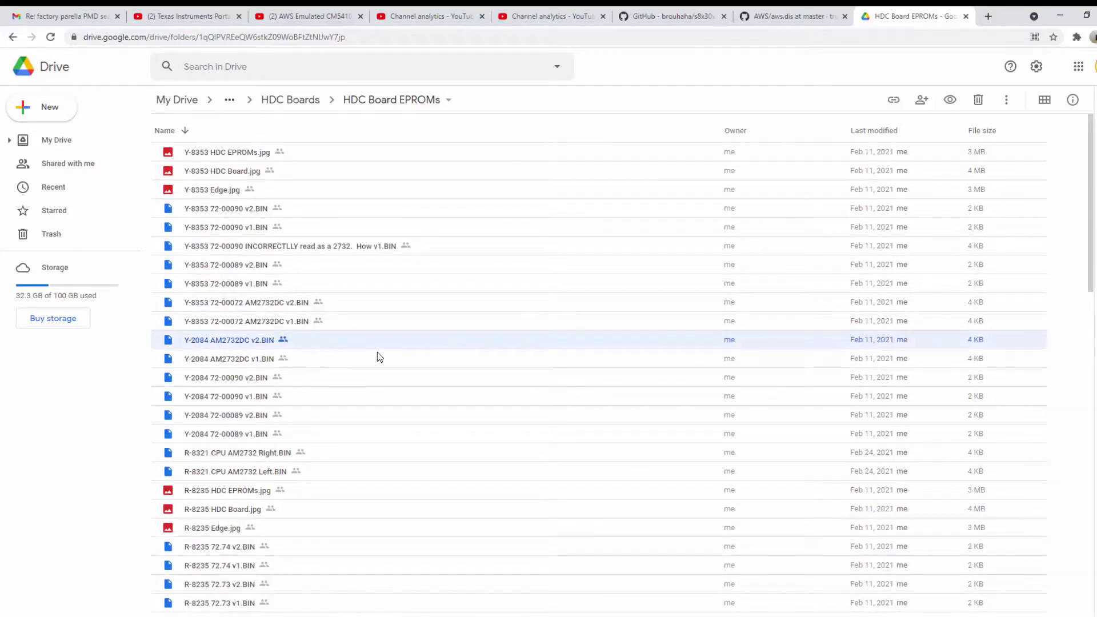
pyautogui.press('Down')
pyautogui.press('Down')
pyautogui.press('Down')
pyautogui.press('Down')
pyautogui.press('Down')
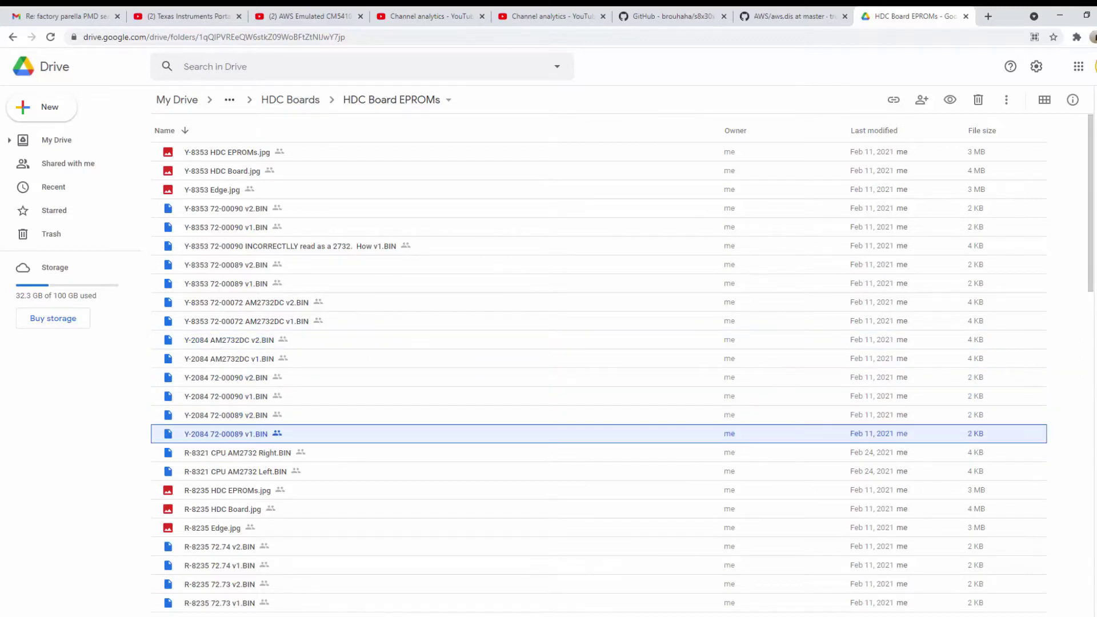
pyautogui.hotkey('alt', 'Tab')
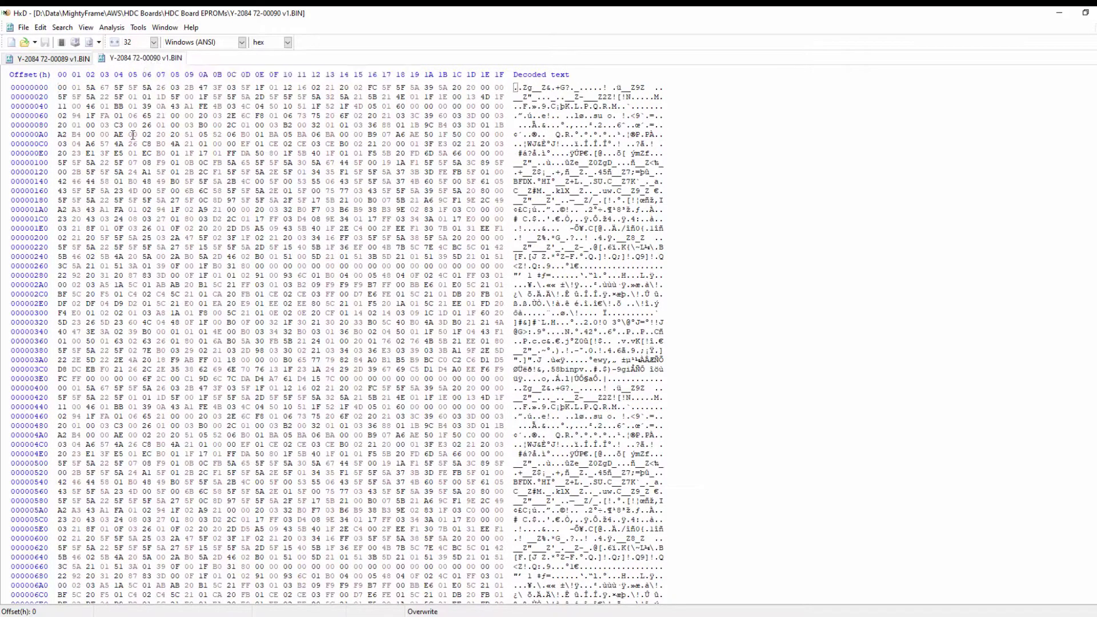
pyautogui.click(50, 60)
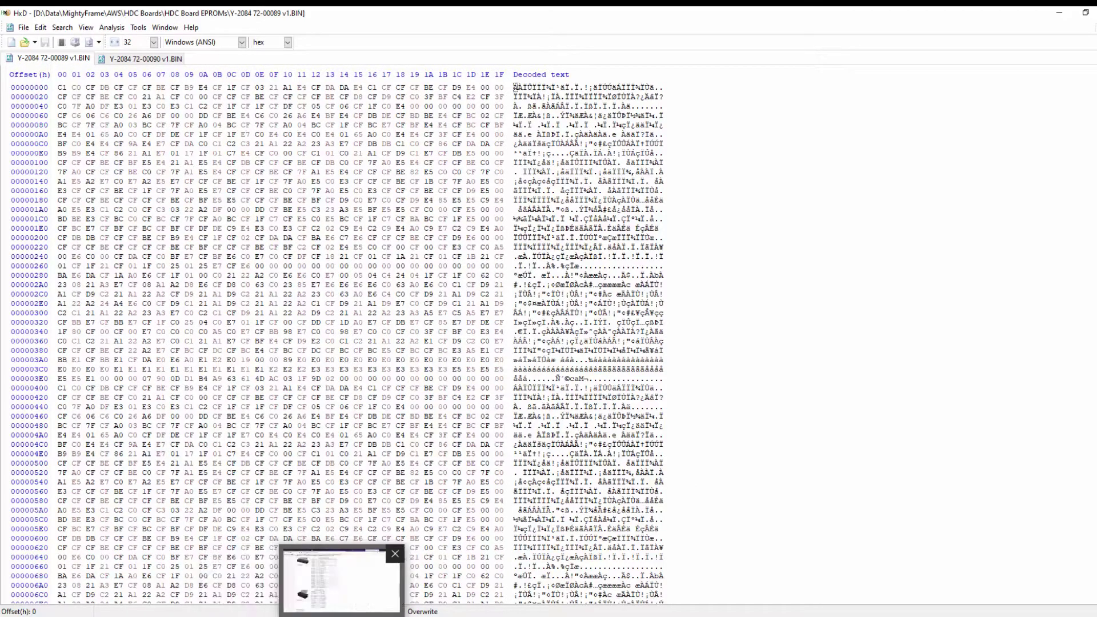
pyautogui.click(307, 577)
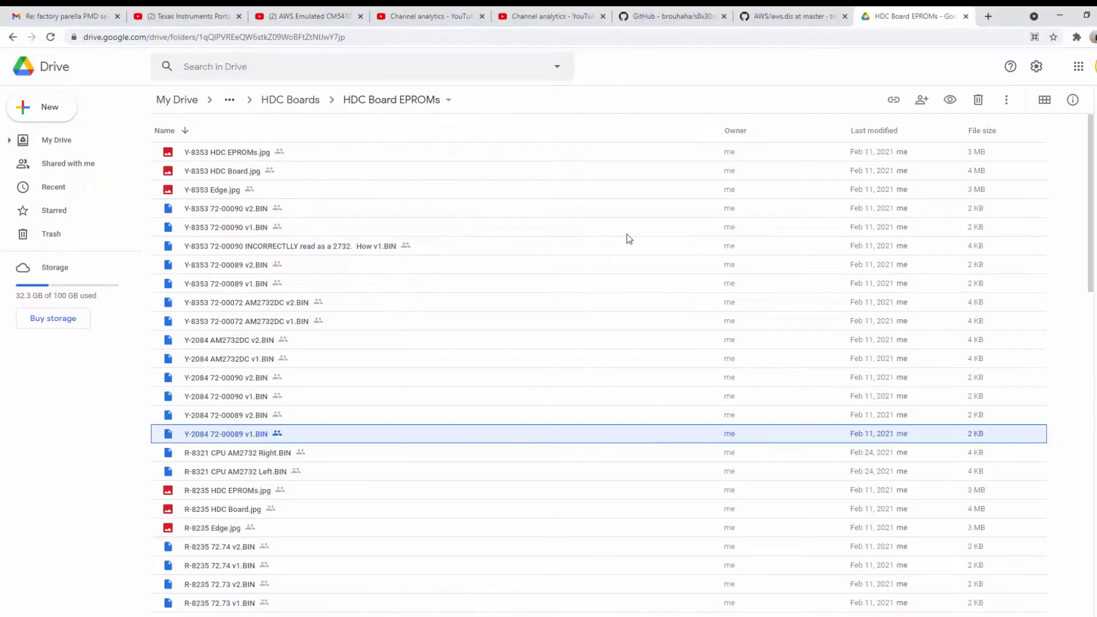
# Switch to the aws.dis page on GitHub and point out the parts of its URL, including the blob/master/ path
pyautogui.click(751, 10)
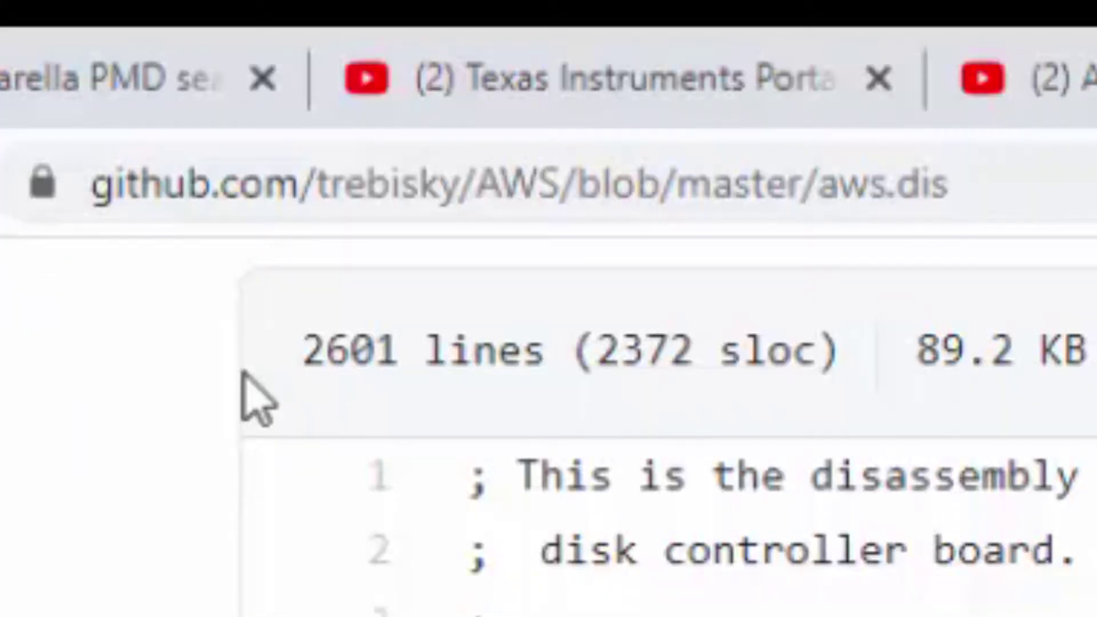
pyautogui.click(252, 184)
pyautogui.click(421, 183)
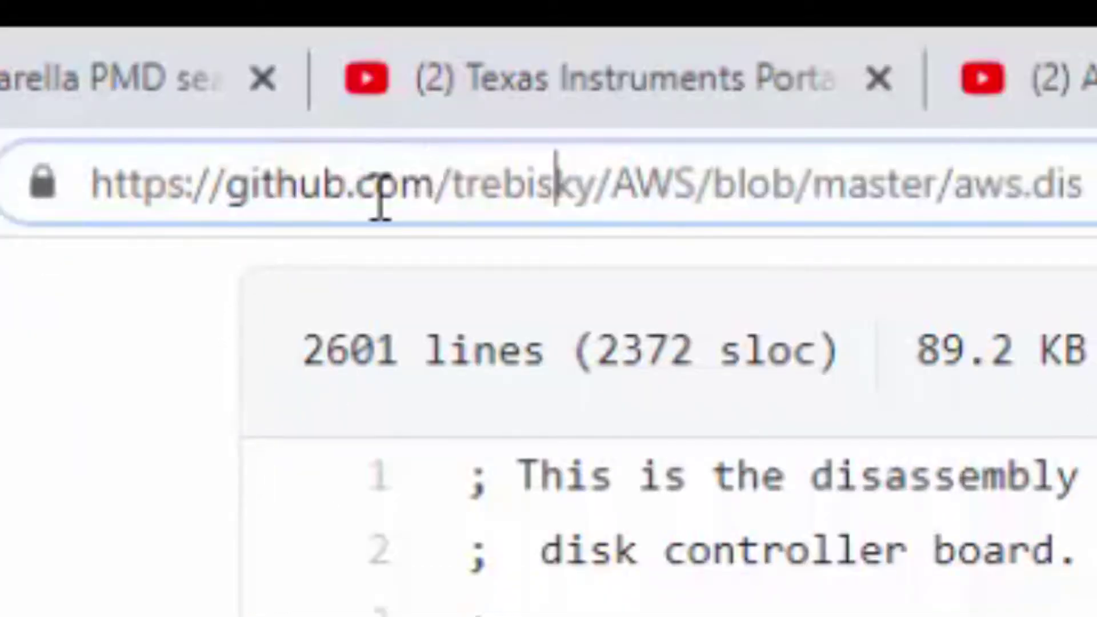
pyautogui.press('End')
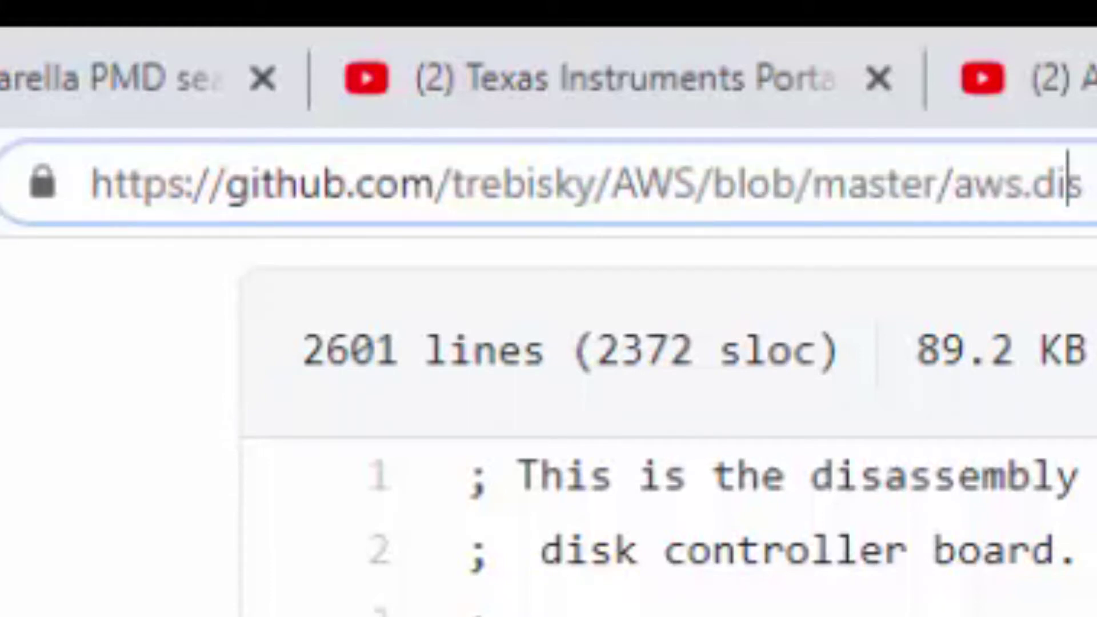
pyautogui.press('Left')
pyautogui.press('Left')
pyautogui.press('Left')
pyautogui.press('Left')
pyautogui.press('Left')
pyautogui.press('Left')
pyautogui.press('Left')
pyautogui.press('Left')
pyautogui.press('Left')
pyautogui.press('Left')
pyautogui.press('Left')
pyautogui.press('Left')
pyautogui.press('Left')
pyautogui.press('Left')
pyautogui.press('Left')
pyautogui.press('Left')
pyautogui.press('Left')
pyautogui.press('Left')
pyautogui.press('Left')
pyautogui.hotkey('shift', 'Right')
pyautogui.hotkey('shift', 'Right')
pyautogui.hotkey('shift', 'Right')
pyautogui.hotkey('shift', 'Right')
pyautogui.hotkey('shift', 'Right')
pyautogui.hotkey('shift', 'Right')
pyautogui.hotkey('shift', 'Right')
pyautogui.hotkey('shift', 'Right')
pyautogui.hotkey('shift', 'Right')
pyautogui.hotkey('shift', 'Right')
pyautogui.hotkey('shift', 'Right')
pyautogui.hotkey('shift', 'Right')
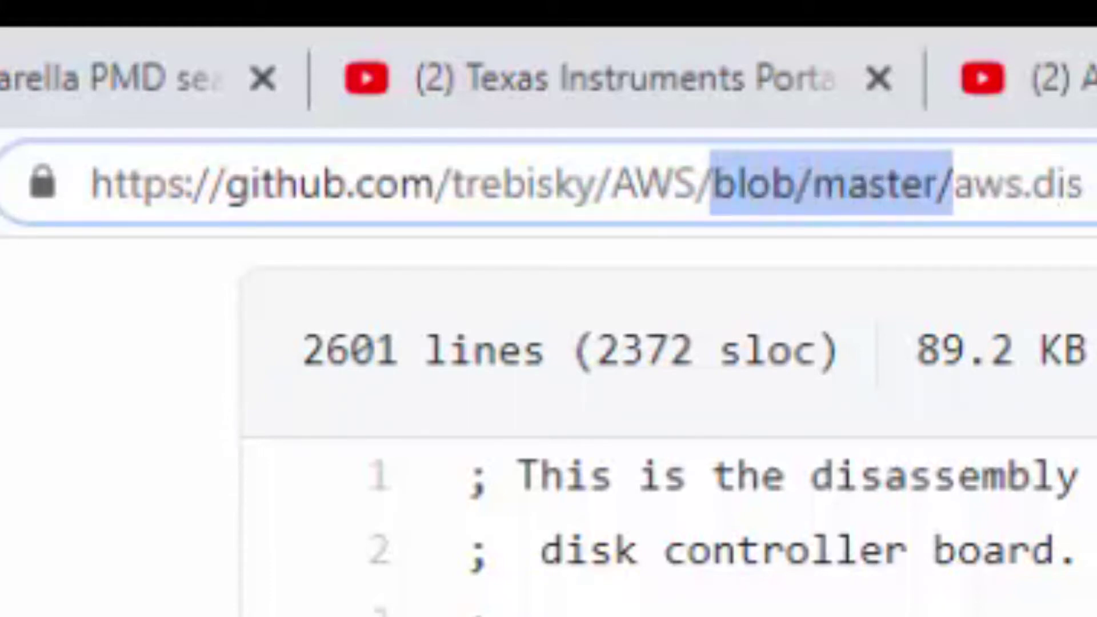
pyautogui.hotkey('shift', 'Right')
pyautogui.hotkey('shift', 'End')
pyautogui.press('Left')
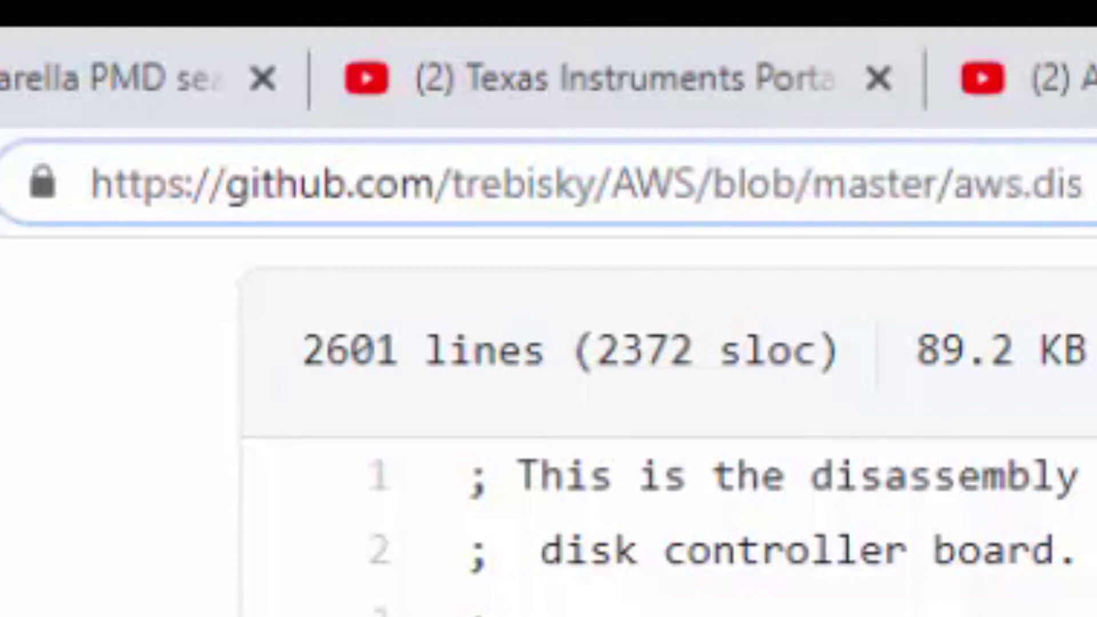
# View the AWS repository owner's GitHub profile page and go back to aws.dis
pyautogui.scroll(5, 1046, 421)
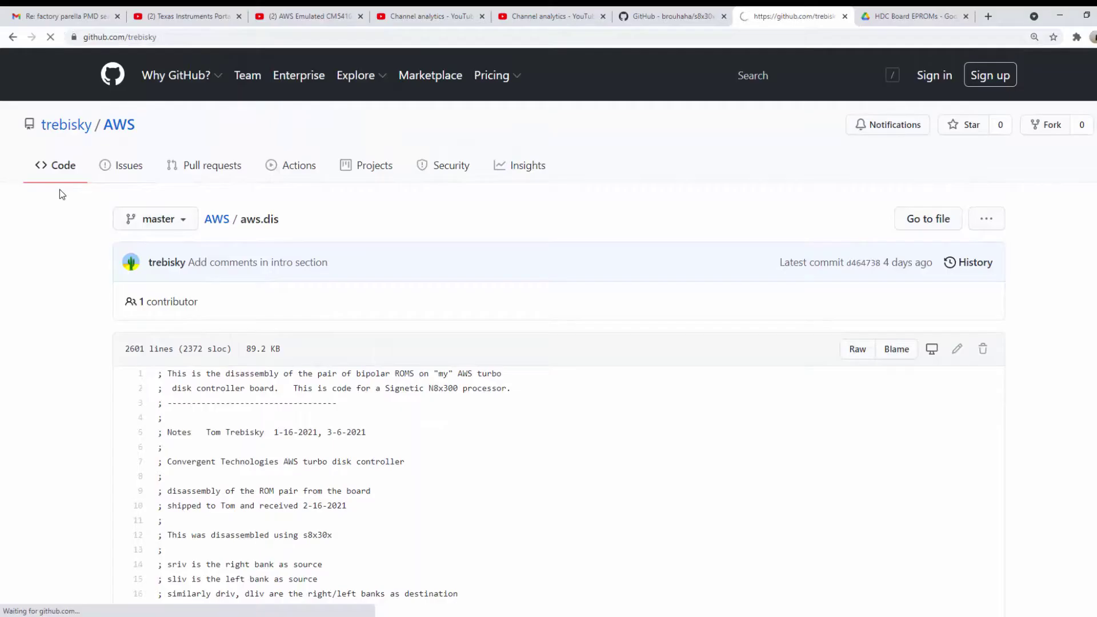
pyautogui.click(34, 609)
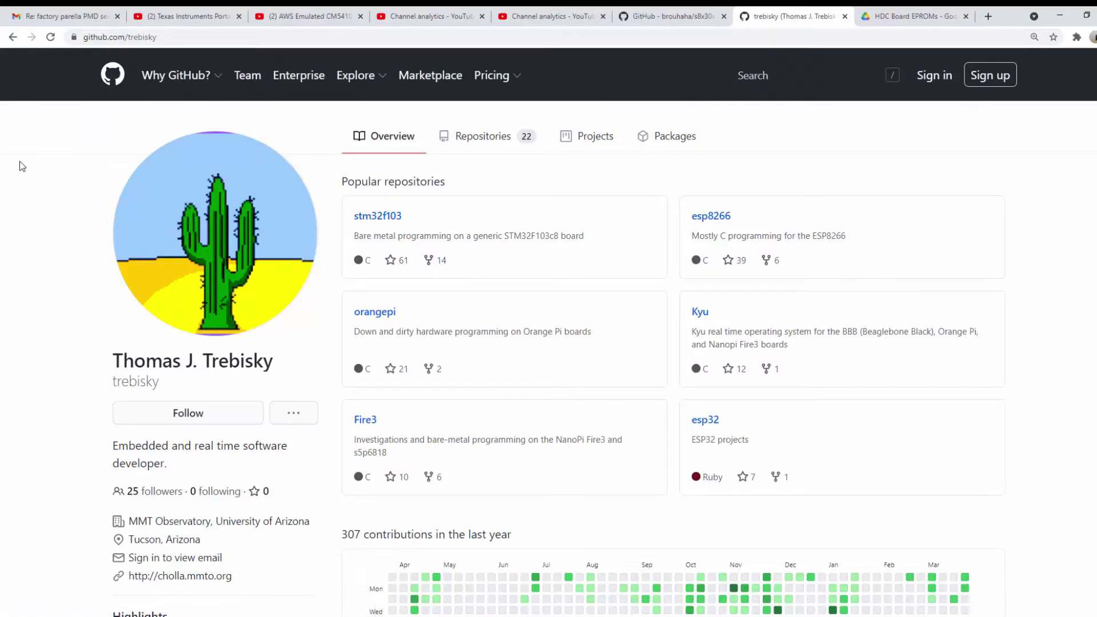
pyautogui.click(12, 37)
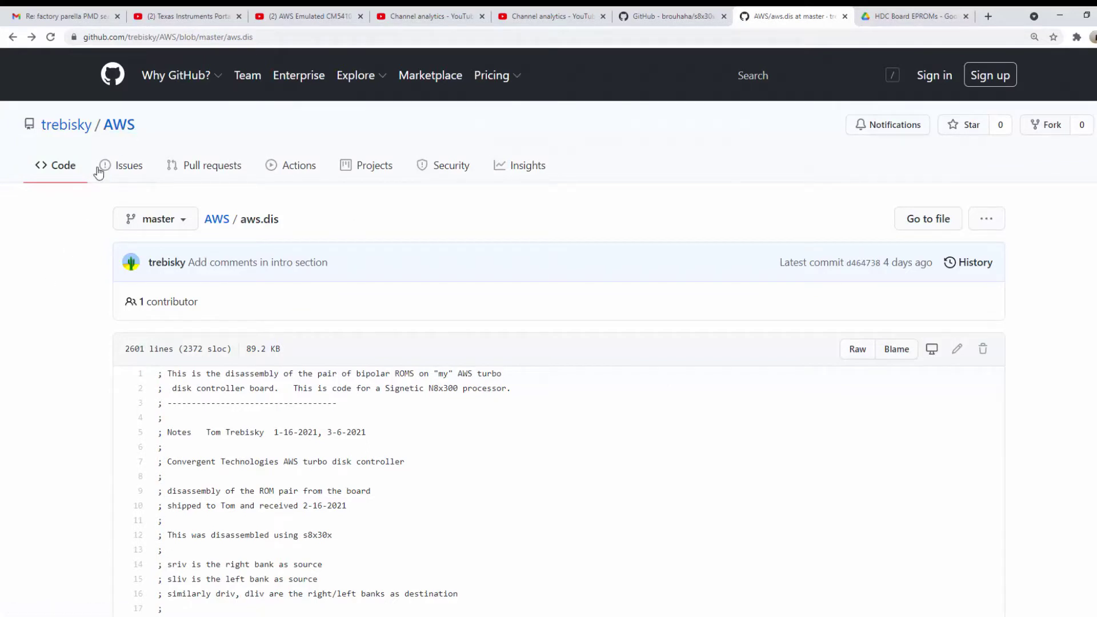
# Look over the AWS repository's file list and README, and return to the aws.dis disassembly
pyautogui.click(126, 131)
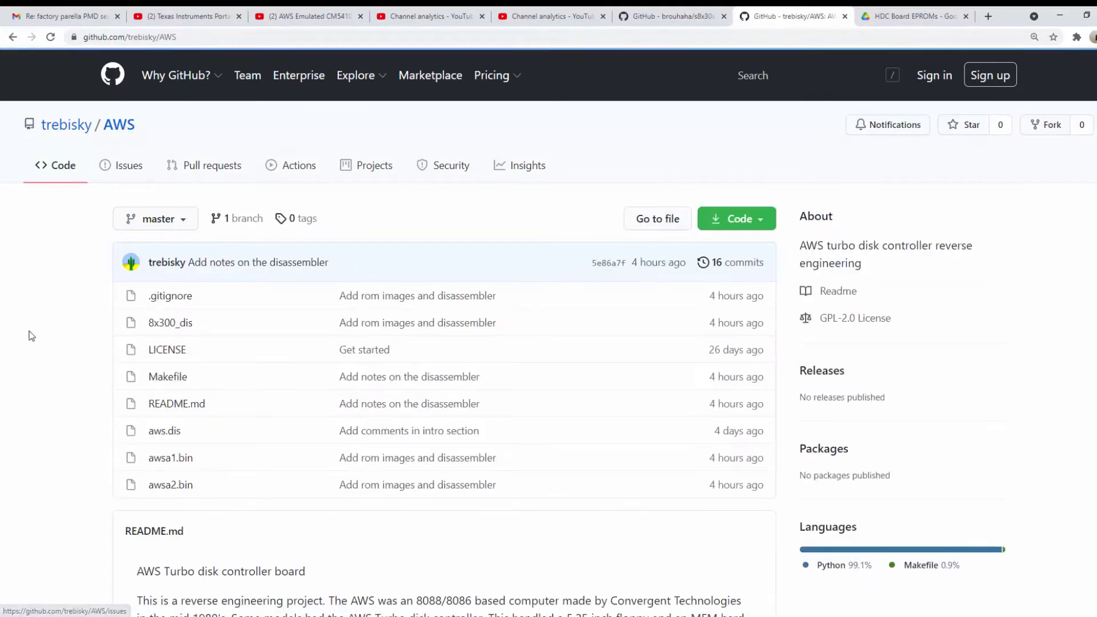
pyautogui.scroll(-3, 29, 334)
pyautogui.scroll(-3, 29, 333)
pyautogui.scroll(5, 29, 331)
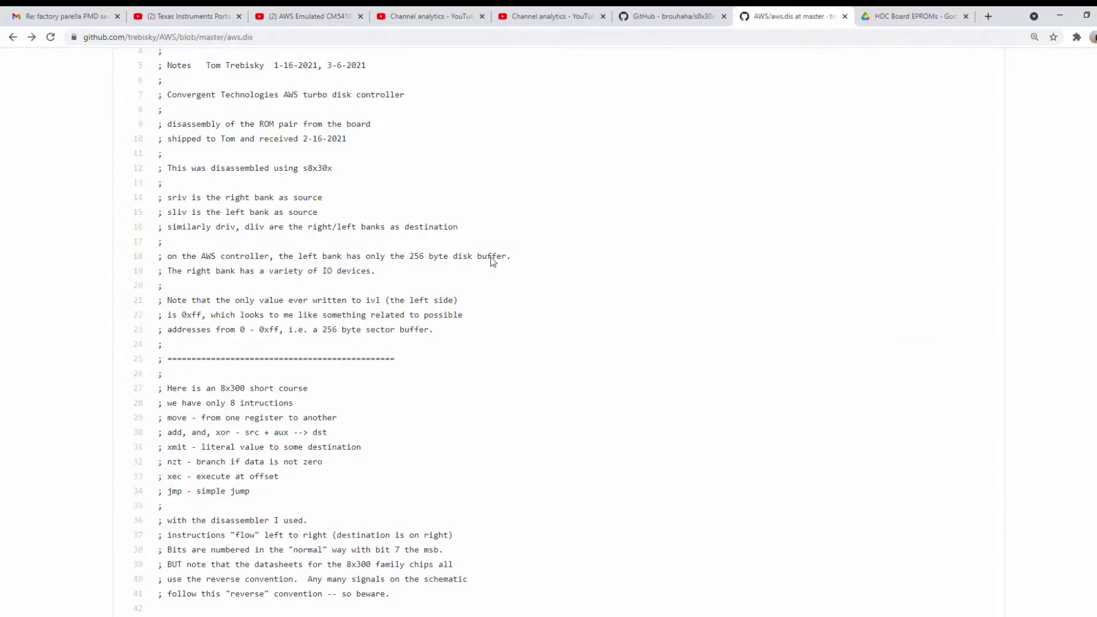
# Examine the introductory comments of aws.dis and highlight the line naming the s8x30x disassembler
pyautogui.scroll(7, 480, 269)
pyautogui.scroll(-3, 478, 316)
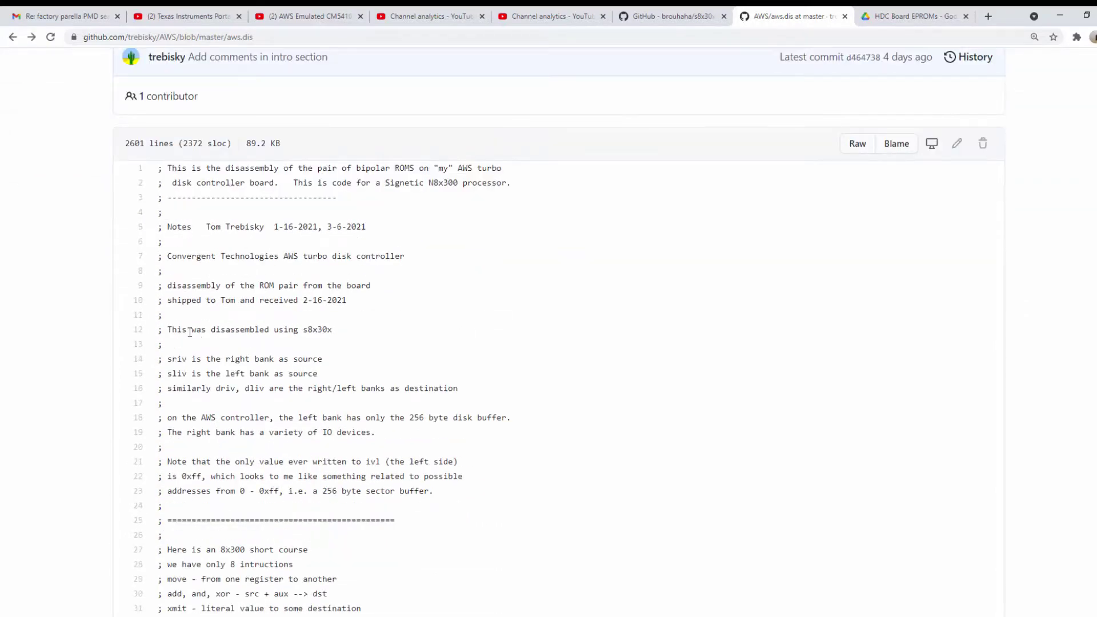
pyautogui.moveTo(170, 331); pyautogui.dragTo(362, 333)
pyautogui.click(303, 330)
pyautogui.doubleClick(306, 329)
pyautogui.click(303, 330)
# View the brouhaha/s8x30x disassembler repository page on GitHub
pyautogui.click(660, 14)
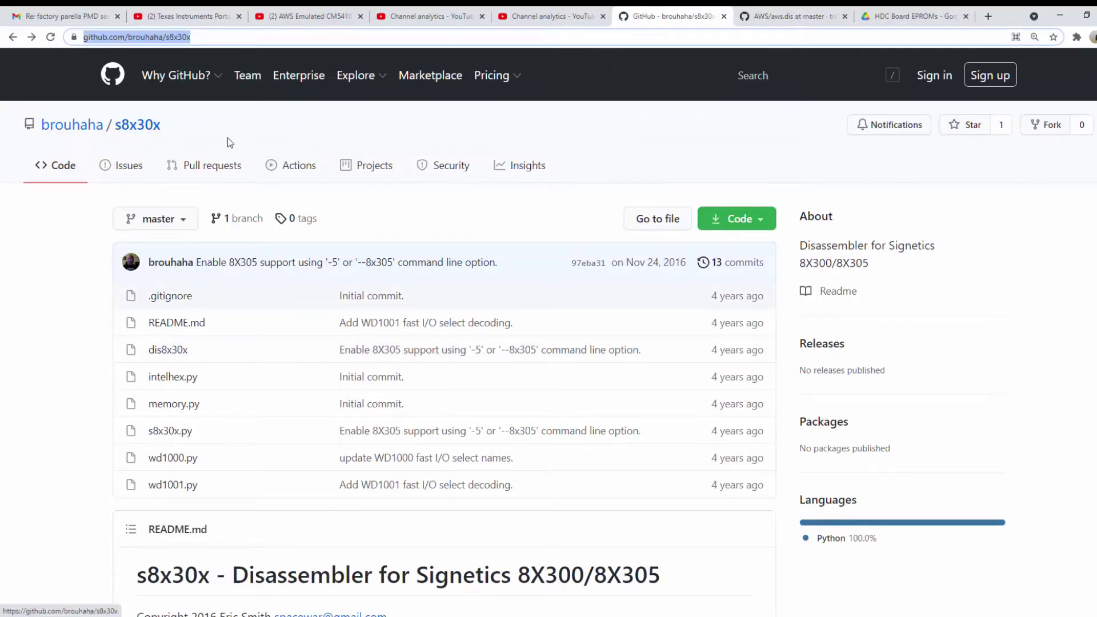
pyautogui.click(67, 259)
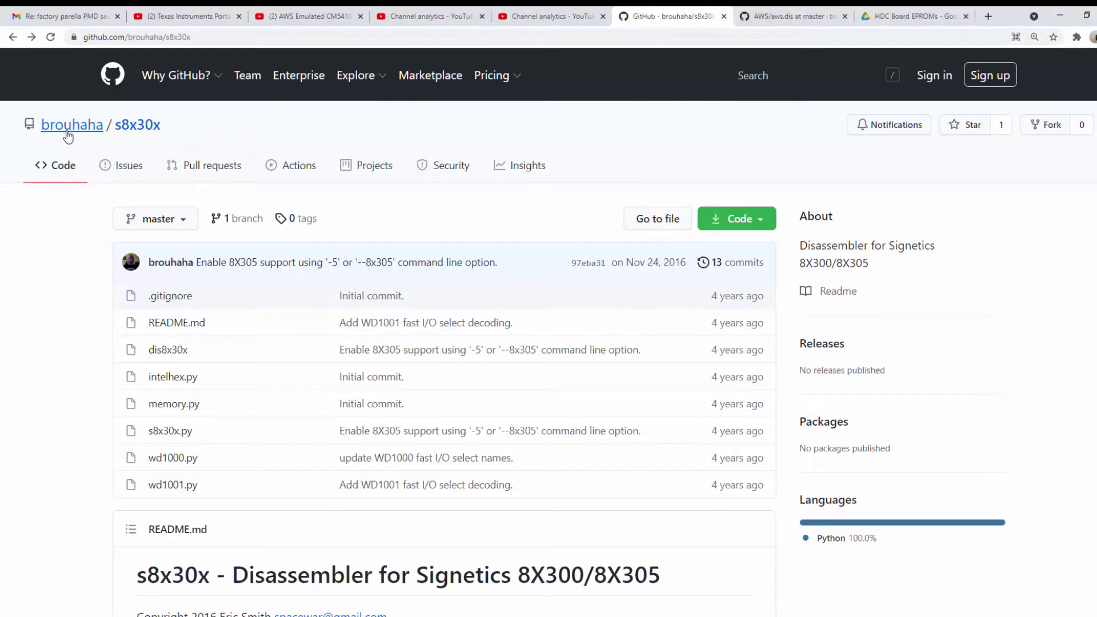
pyautogui.moveTo(68, 136)
# Return to aws.dis and highlight the type 3 head and sector values and the type 2 entry in the drive-type comments
pyautogui.click(782, 12)
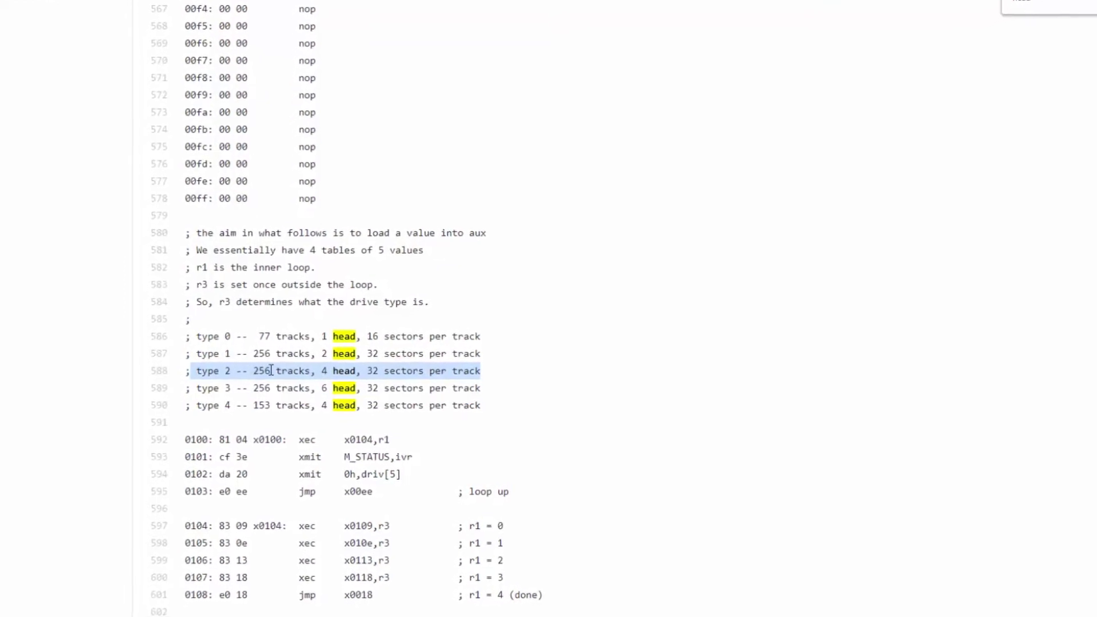
pyautogui.click(332, 373)
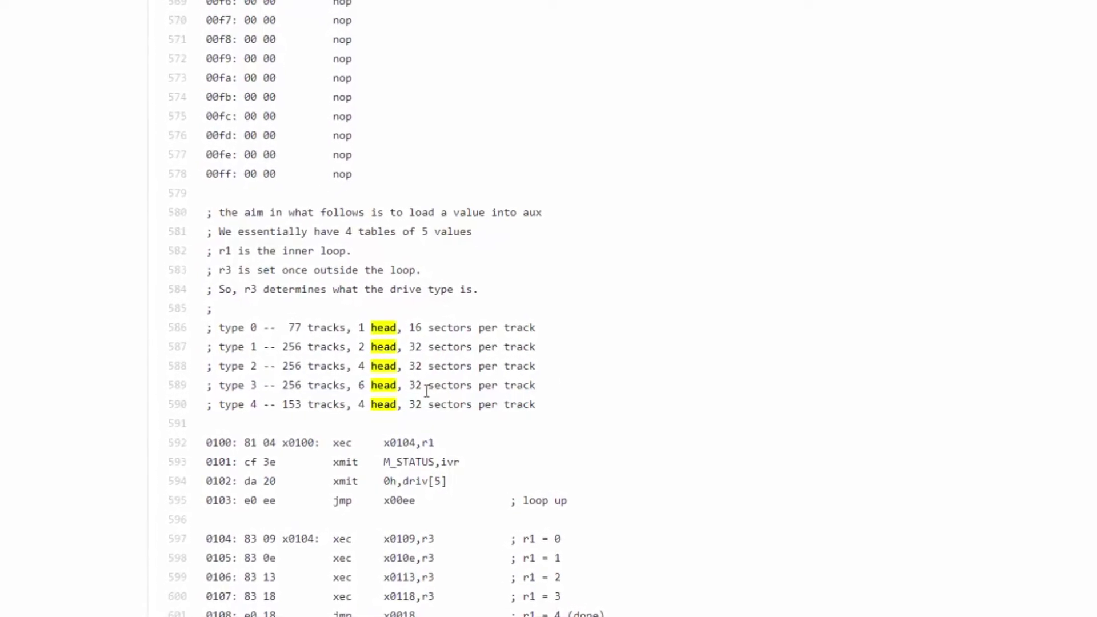
pyautogui.moveTo(364, 387); pyautogui.dragTo(574, 393)
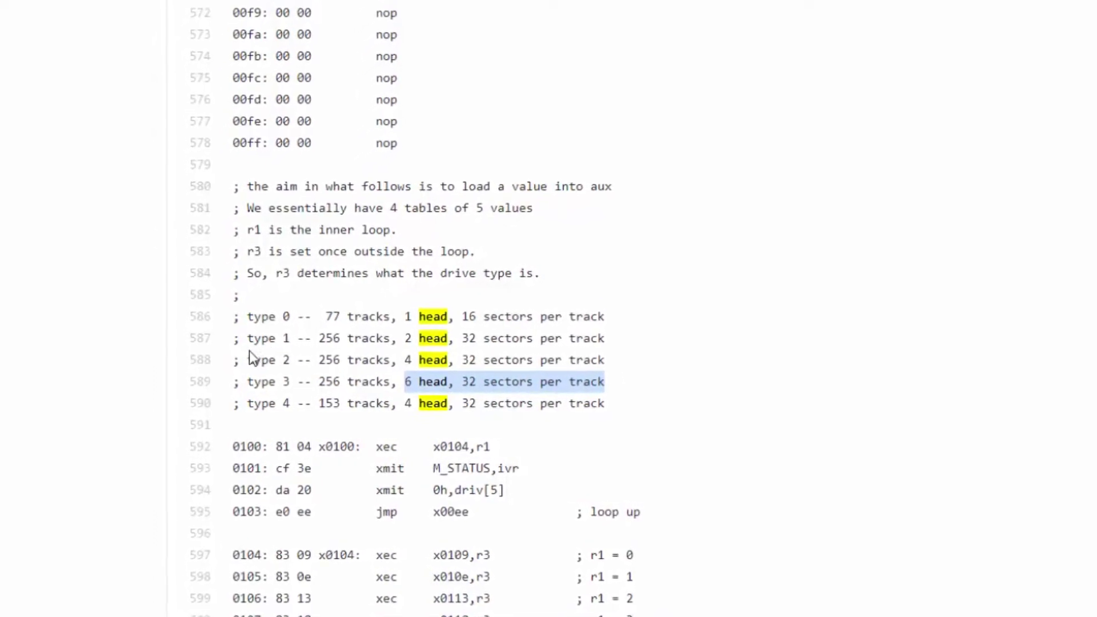
pyautogui.moveTo(254, 362); pyautogui.dragTo(625, 365)
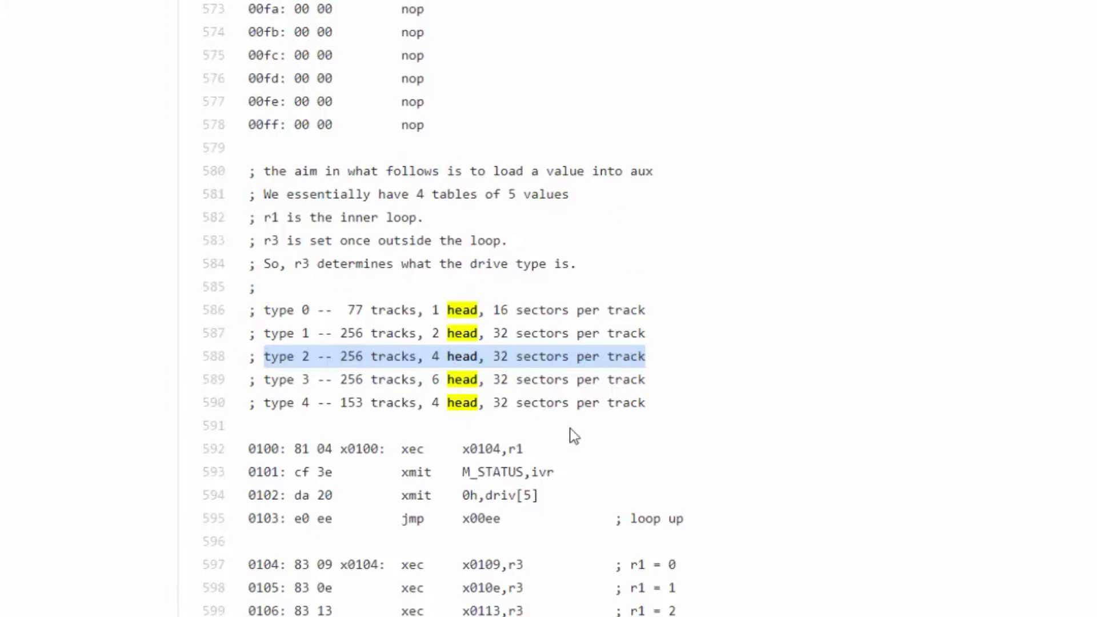
# Examine the code tables below the drive types that load the tracks, heads and sectors per track values
pyautogui.scroll(-3, 640, 285)
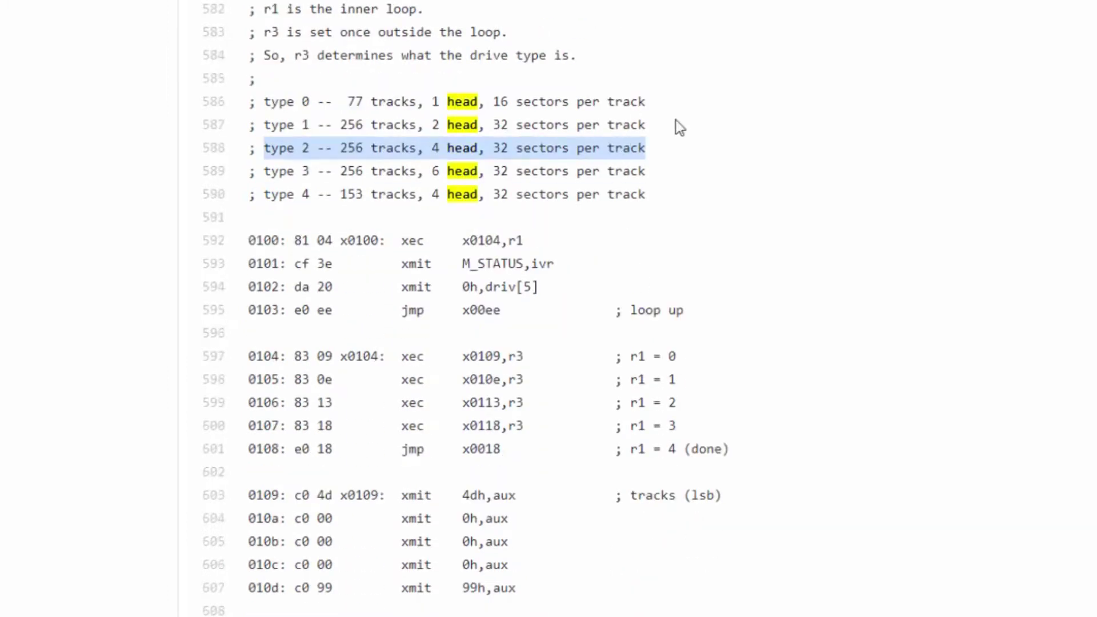
pyautogui.scroll(-2, 749, 201)
pyautogui.scroll(-1, 749, 196)
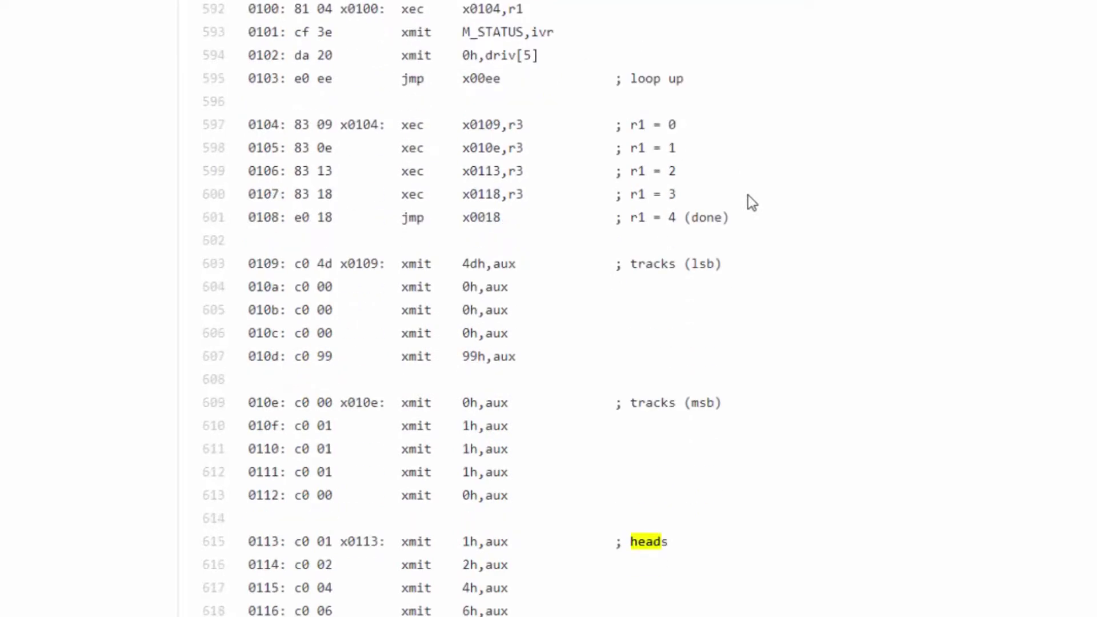
pyautogui.scroll(2, 749, 196)
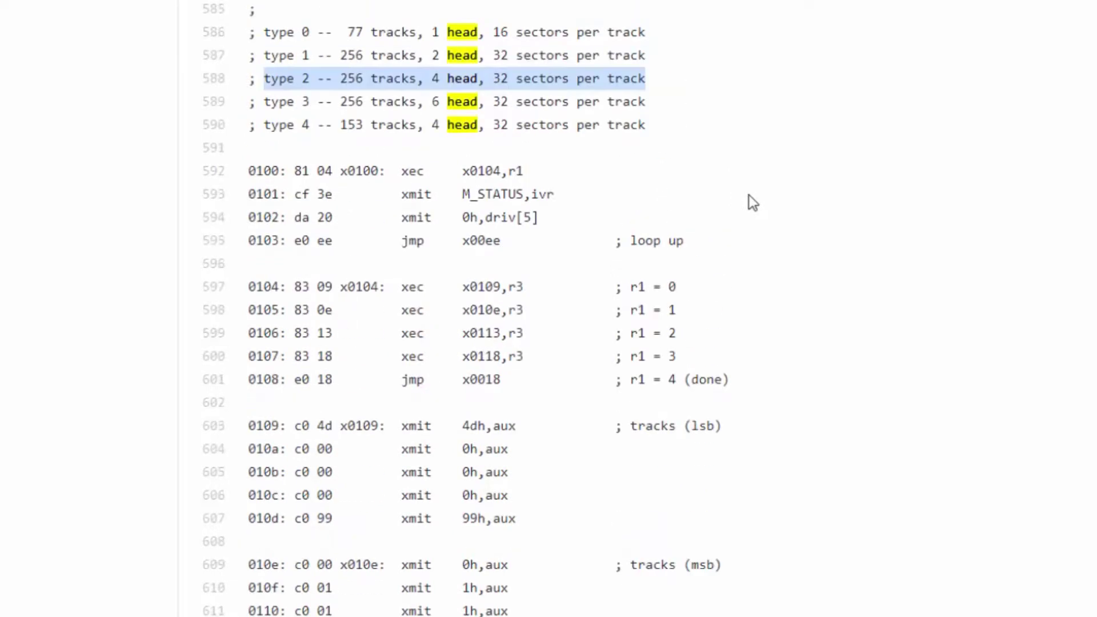
pyautogui.scroll(-3, 749, 196)
pyautogui.scroll(5, 749, 196)
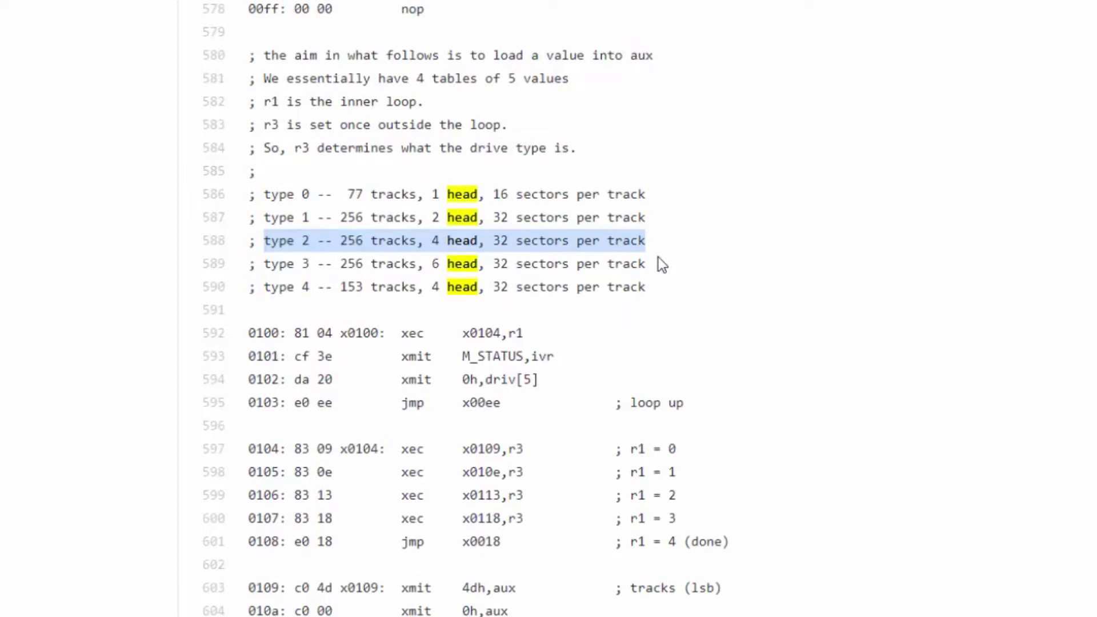
pyautogui.scroll(-9, 1031, 374)
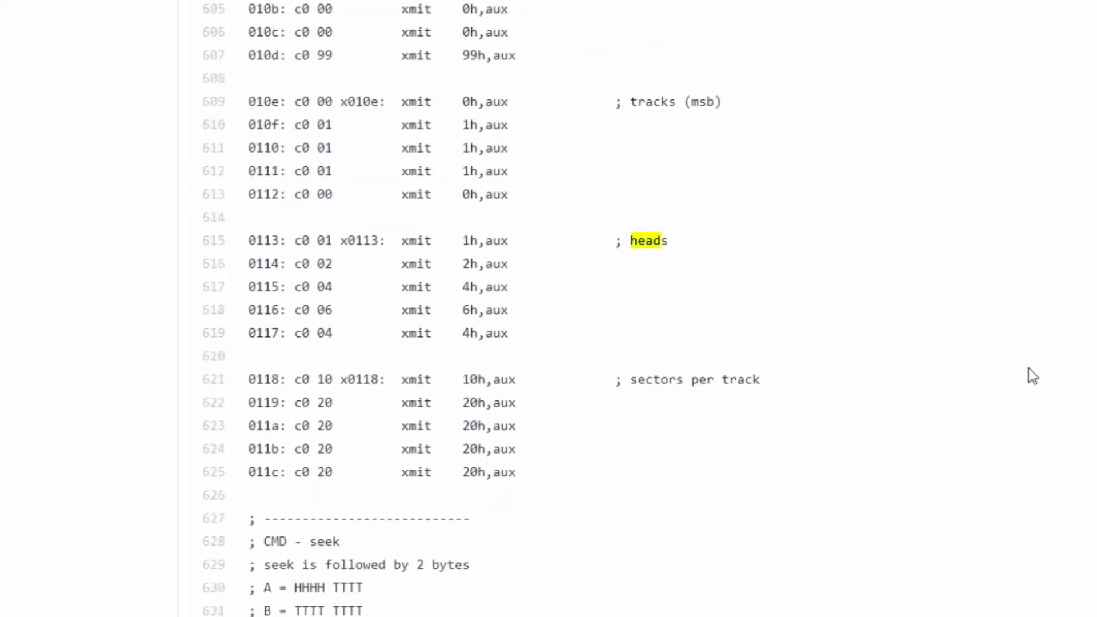